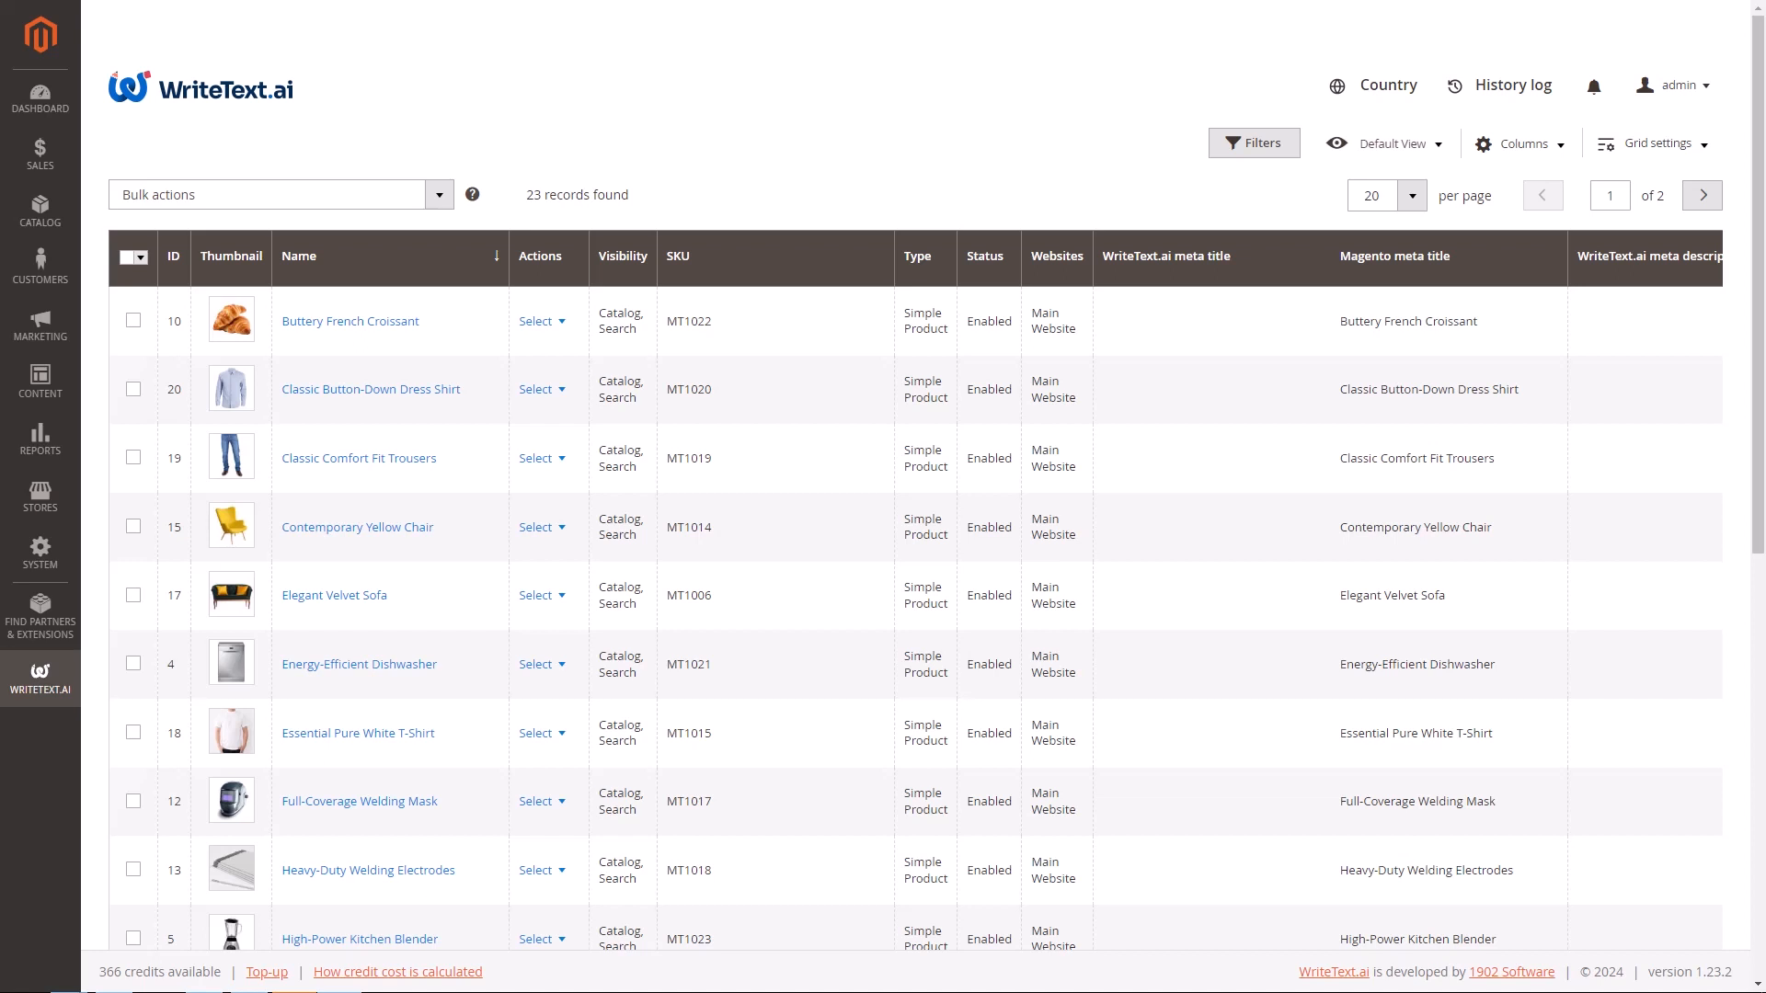
# Open the Sleek Denim Jeans product for editing from the product list and look over its text generation sections.
pyautogui.moveTo(1756, 228); pyautogui.dragTo(1761, 653)
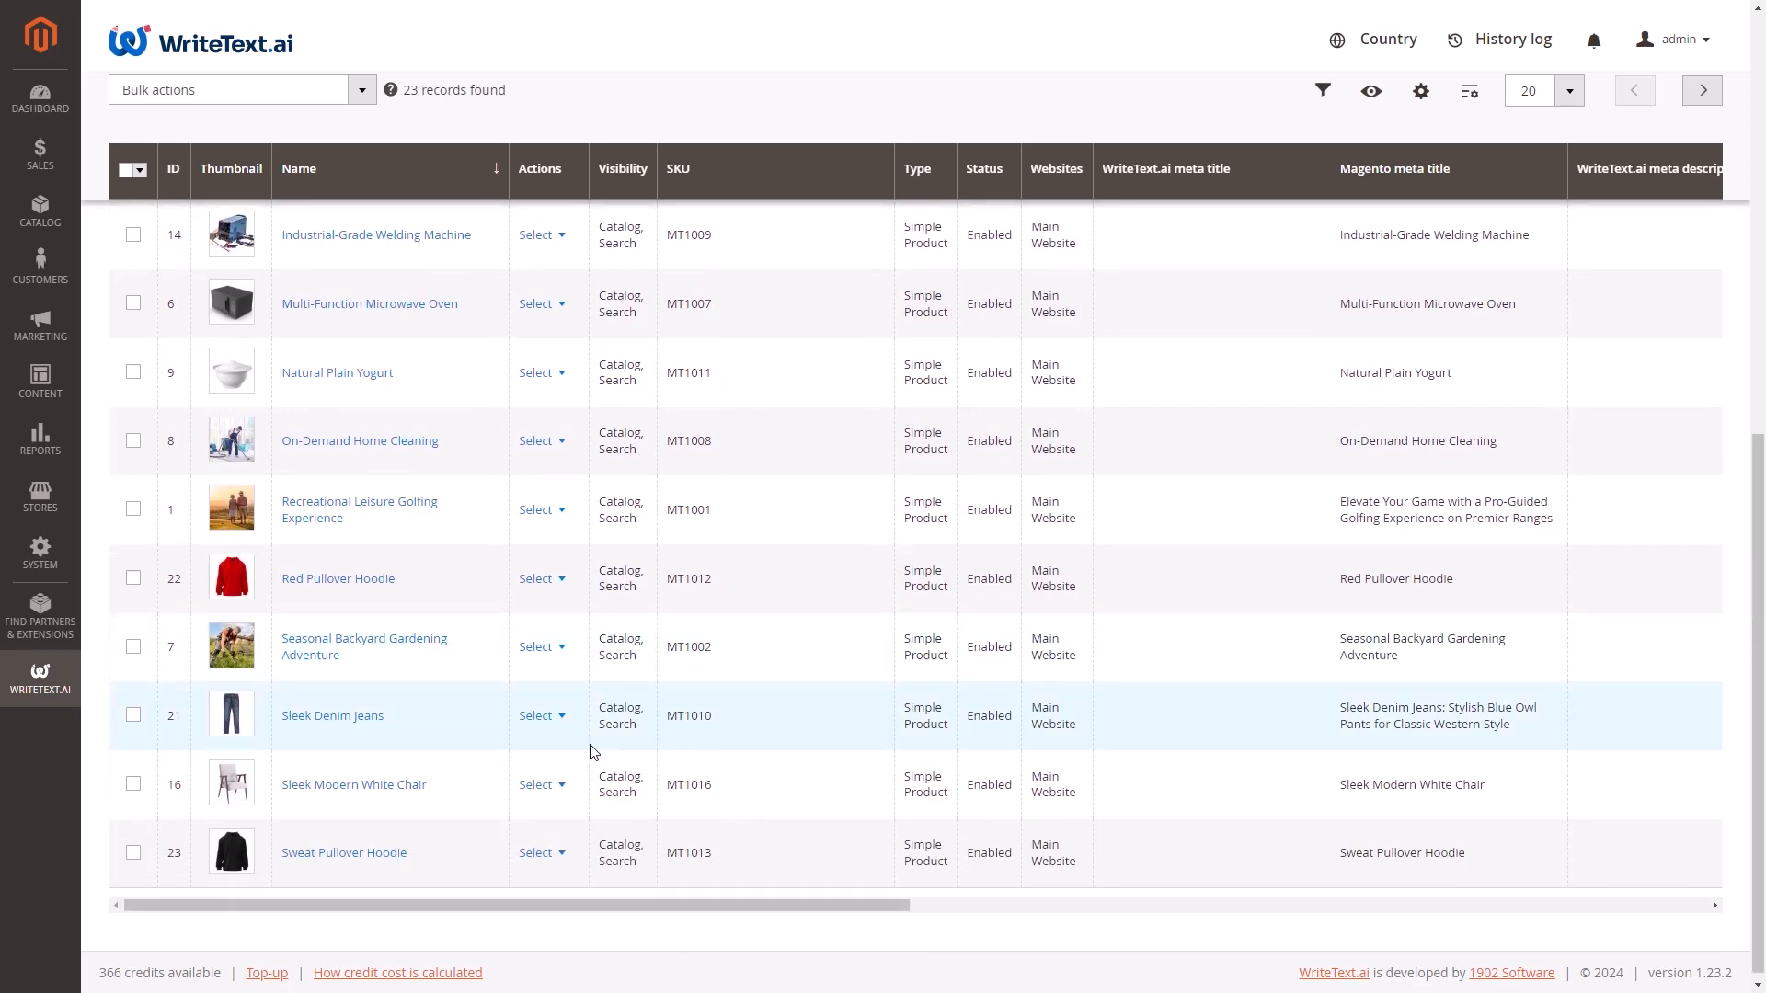
pyautogui.click(542, 724)
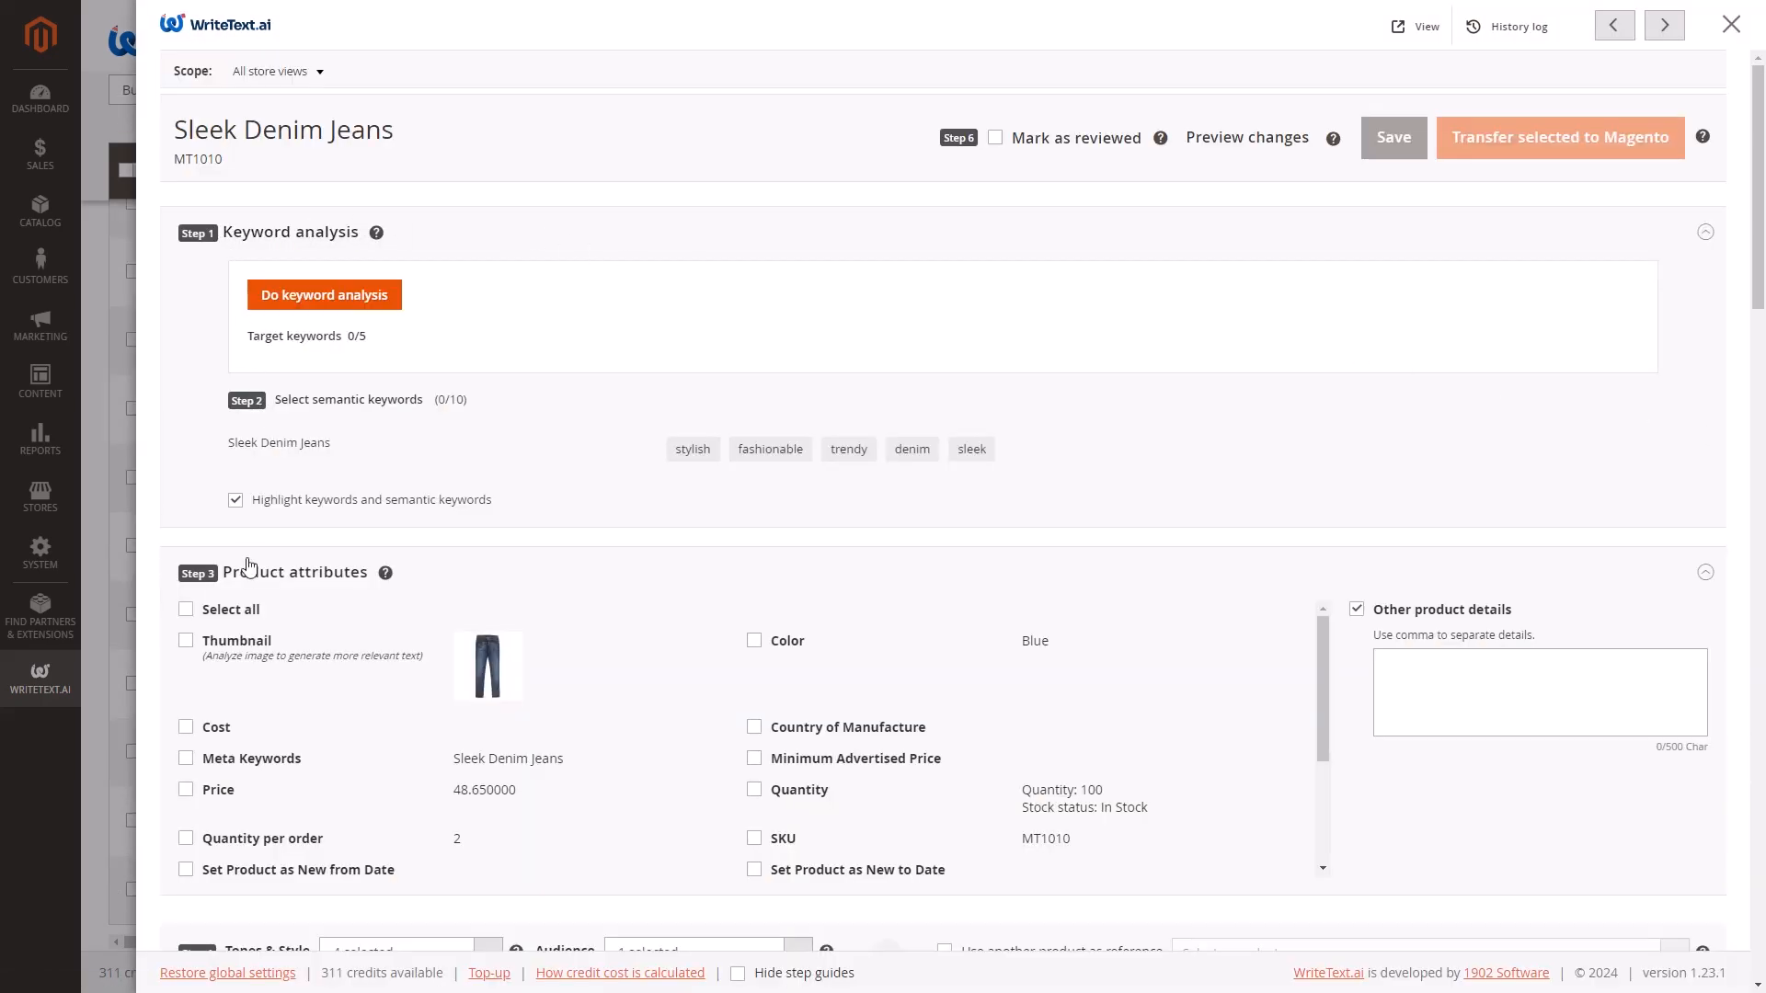
pyautogui.scroll(-5, 1432, 676)
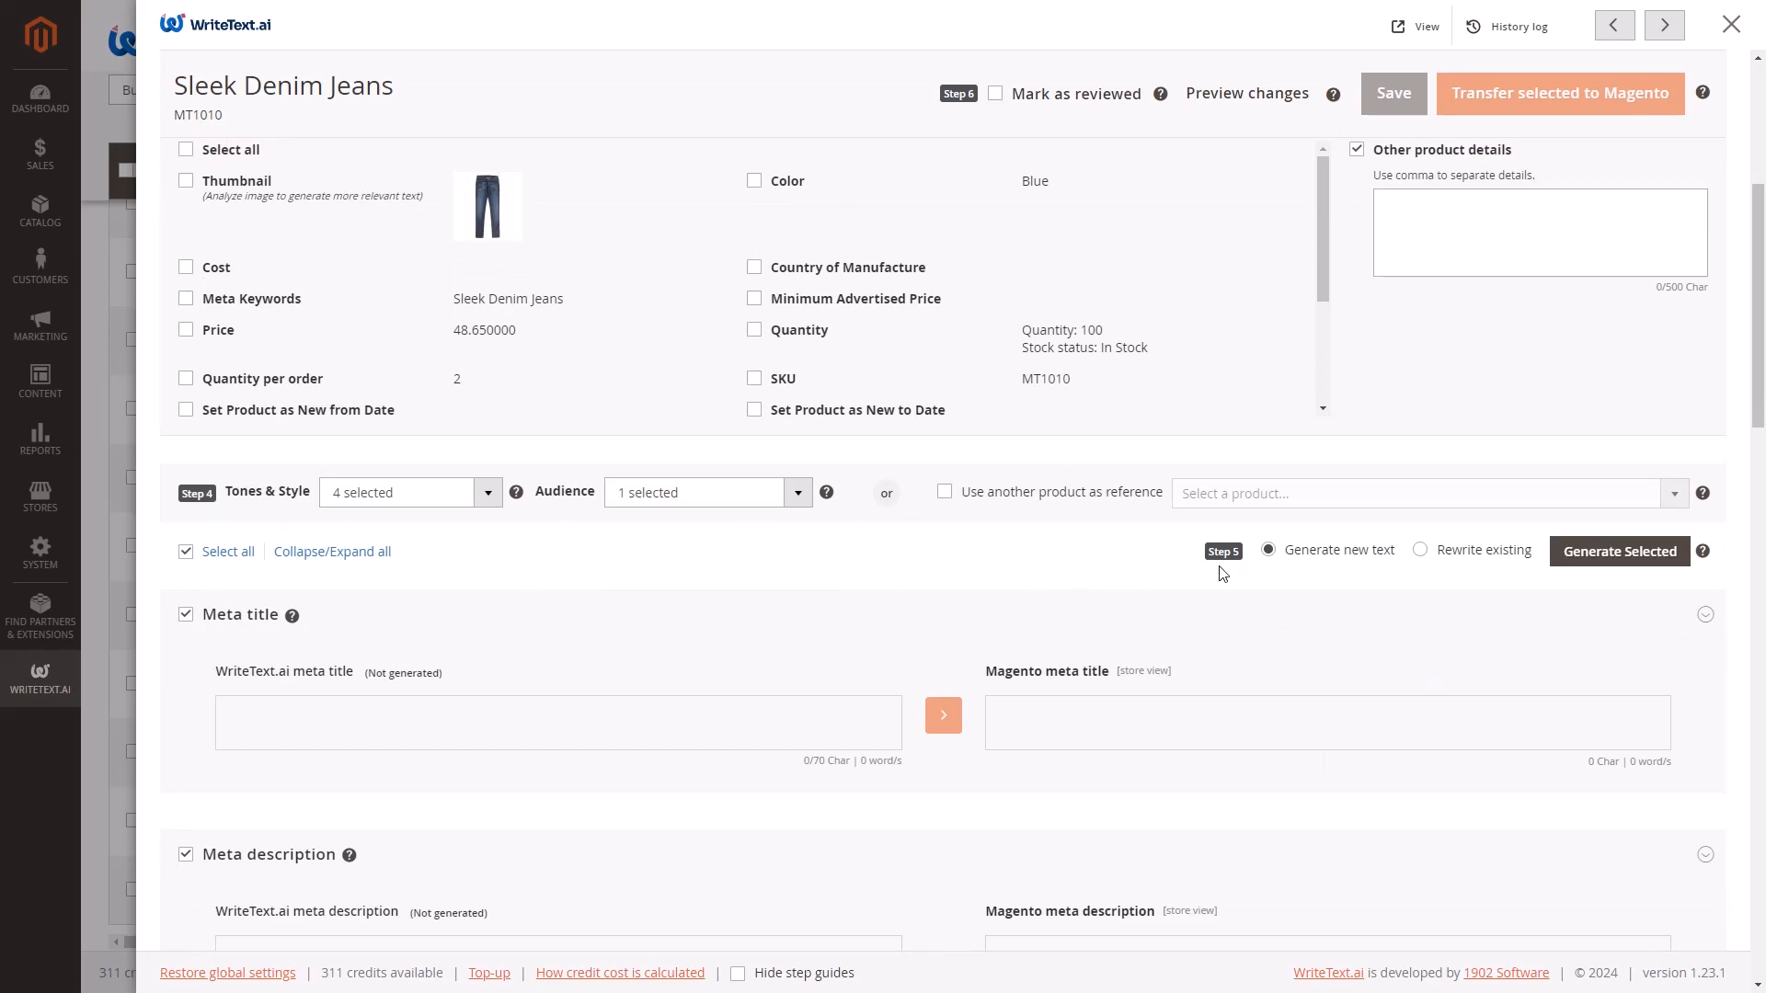
pyautogui.scroll(5, 1491, 532)
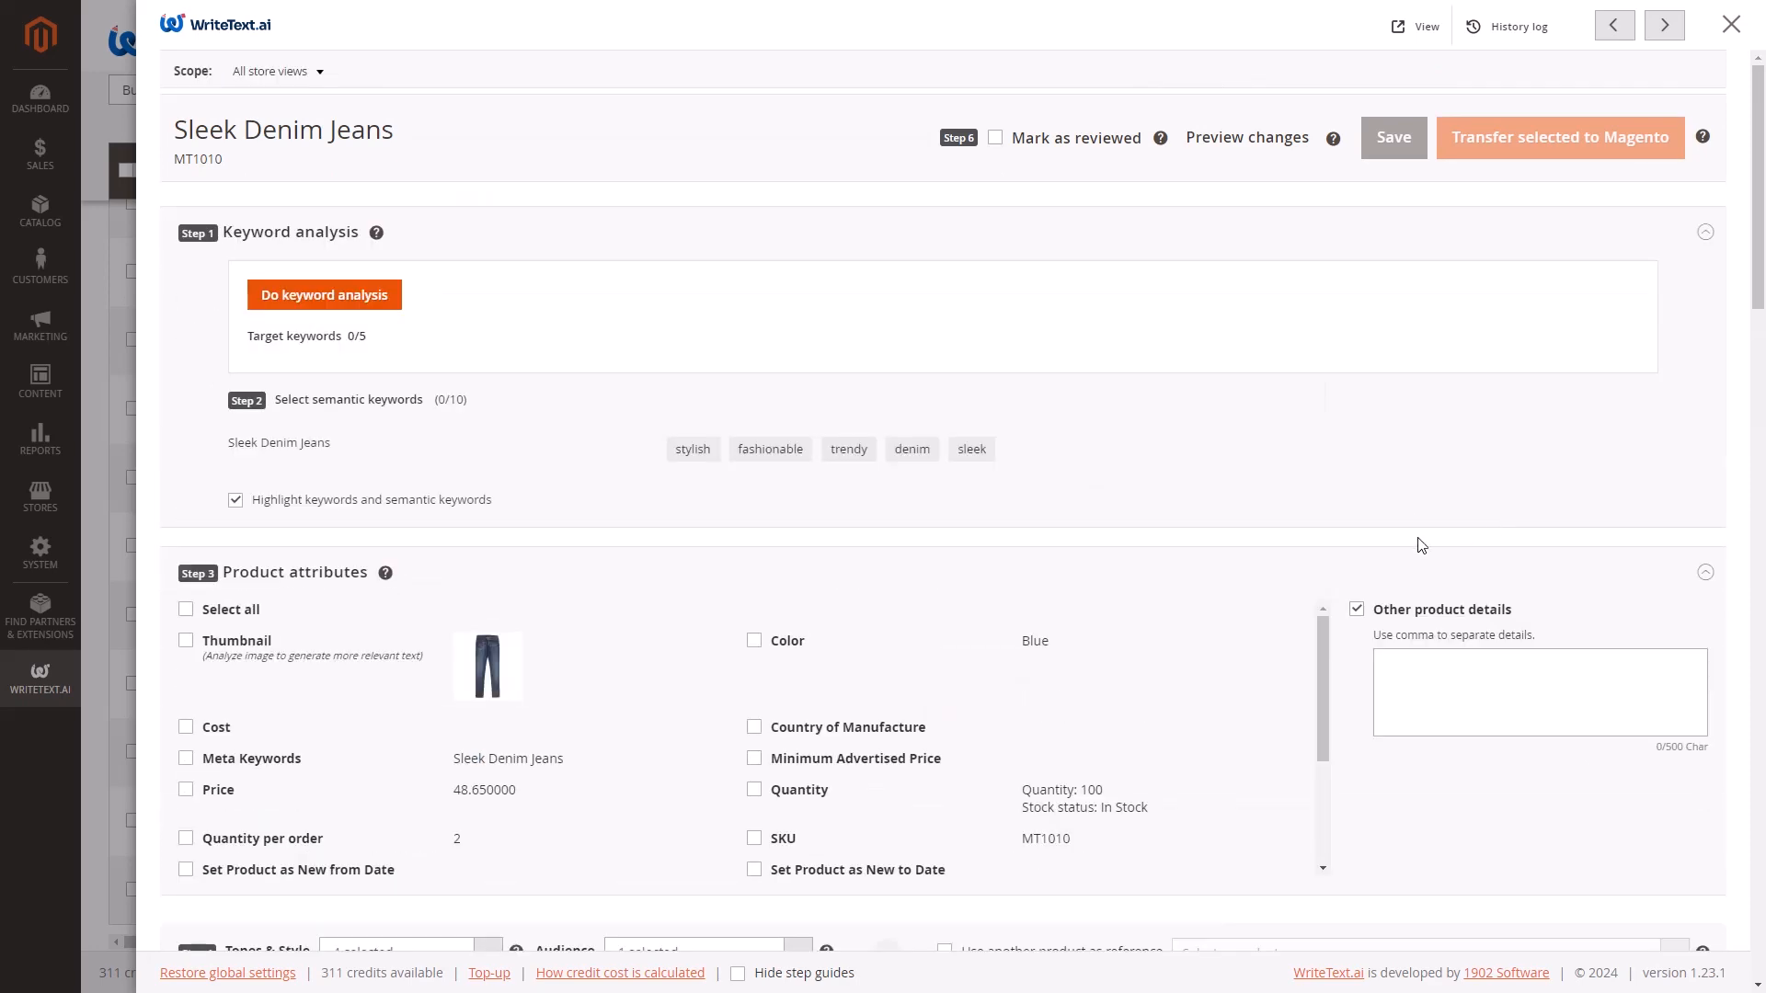
# Hide the step guides on the product page and show them again.
pyautogui.click(736, 975)
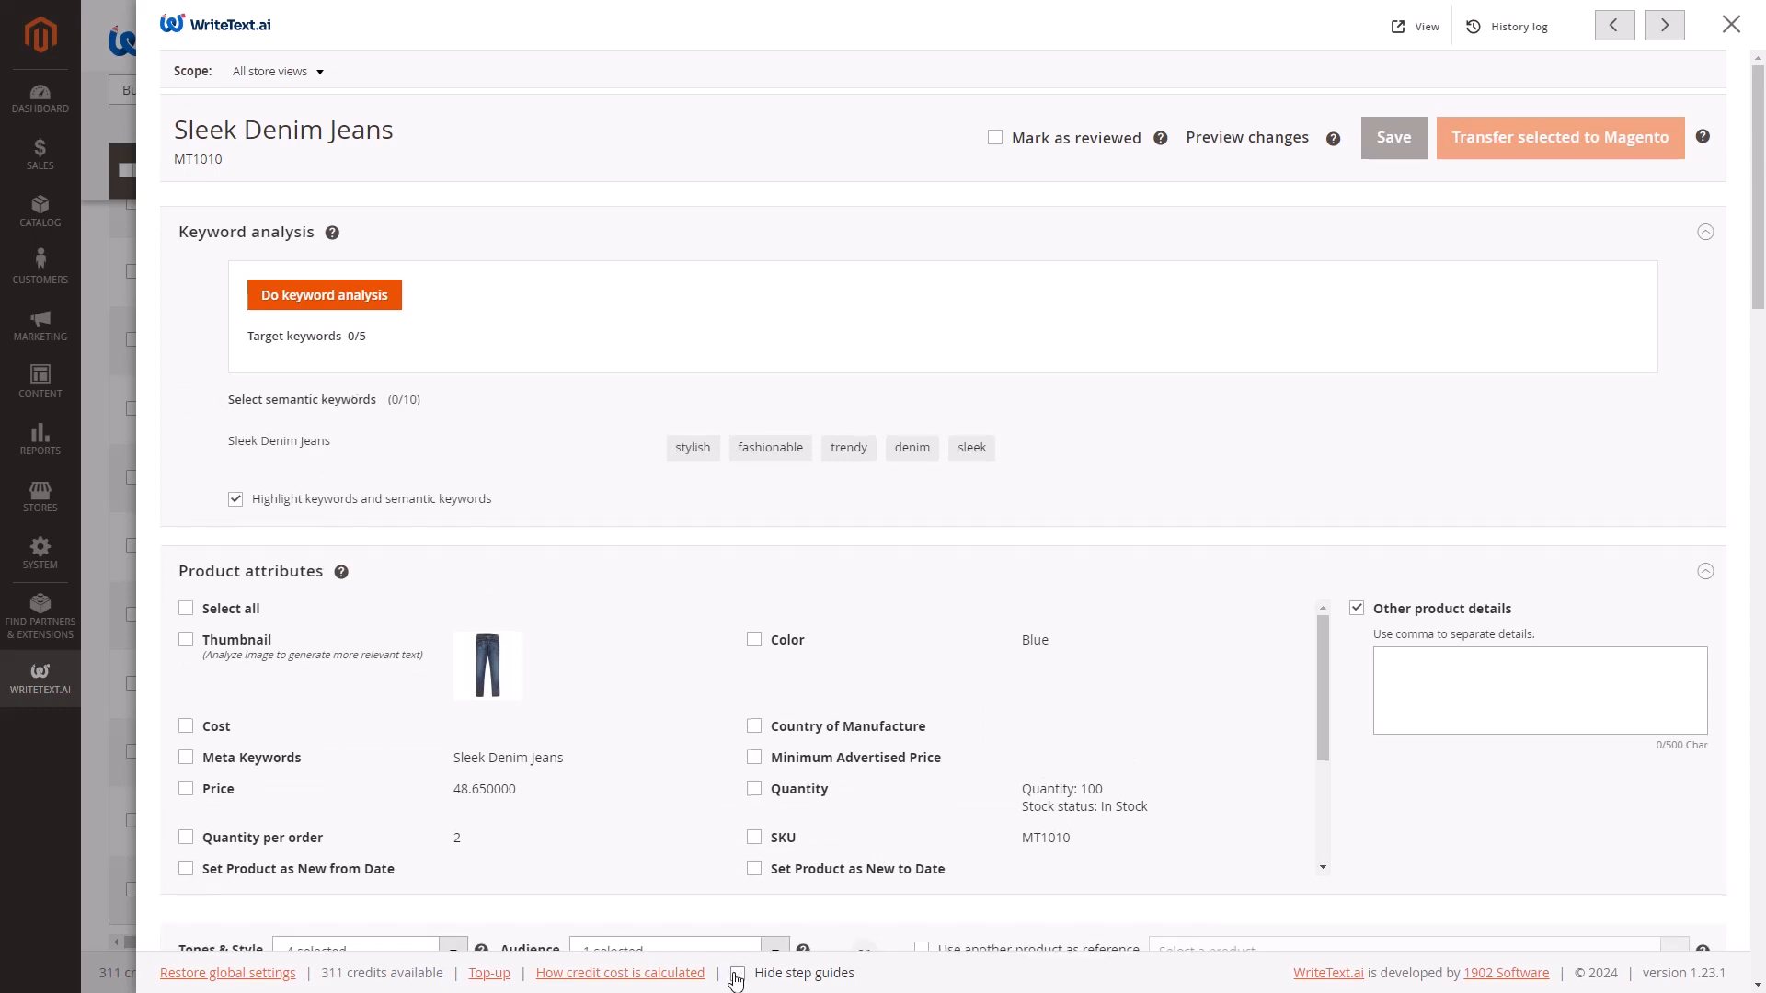
pyautogui.click(737, 975)
# Add "modern jeans", "skinny jeans" and "new jeans" as target keywords in the keyword analysis and get their data.
pyautogui.click(379, 298)
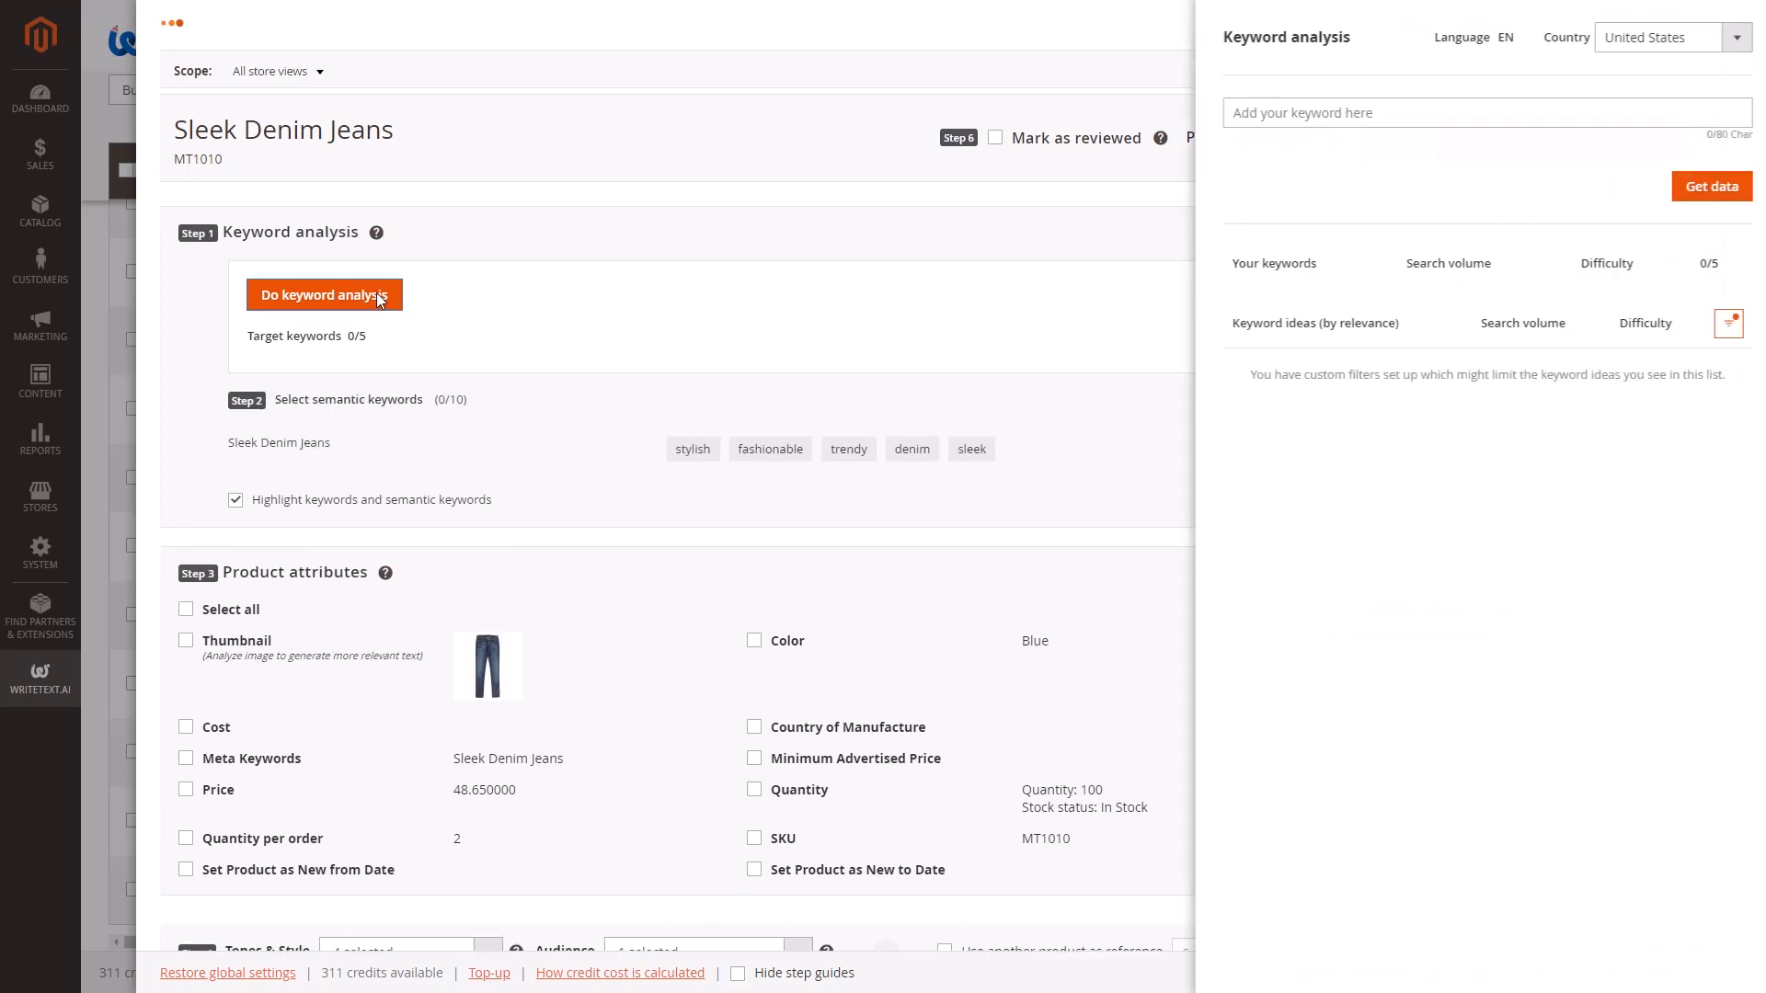
pyautogui.click(1281, 110)
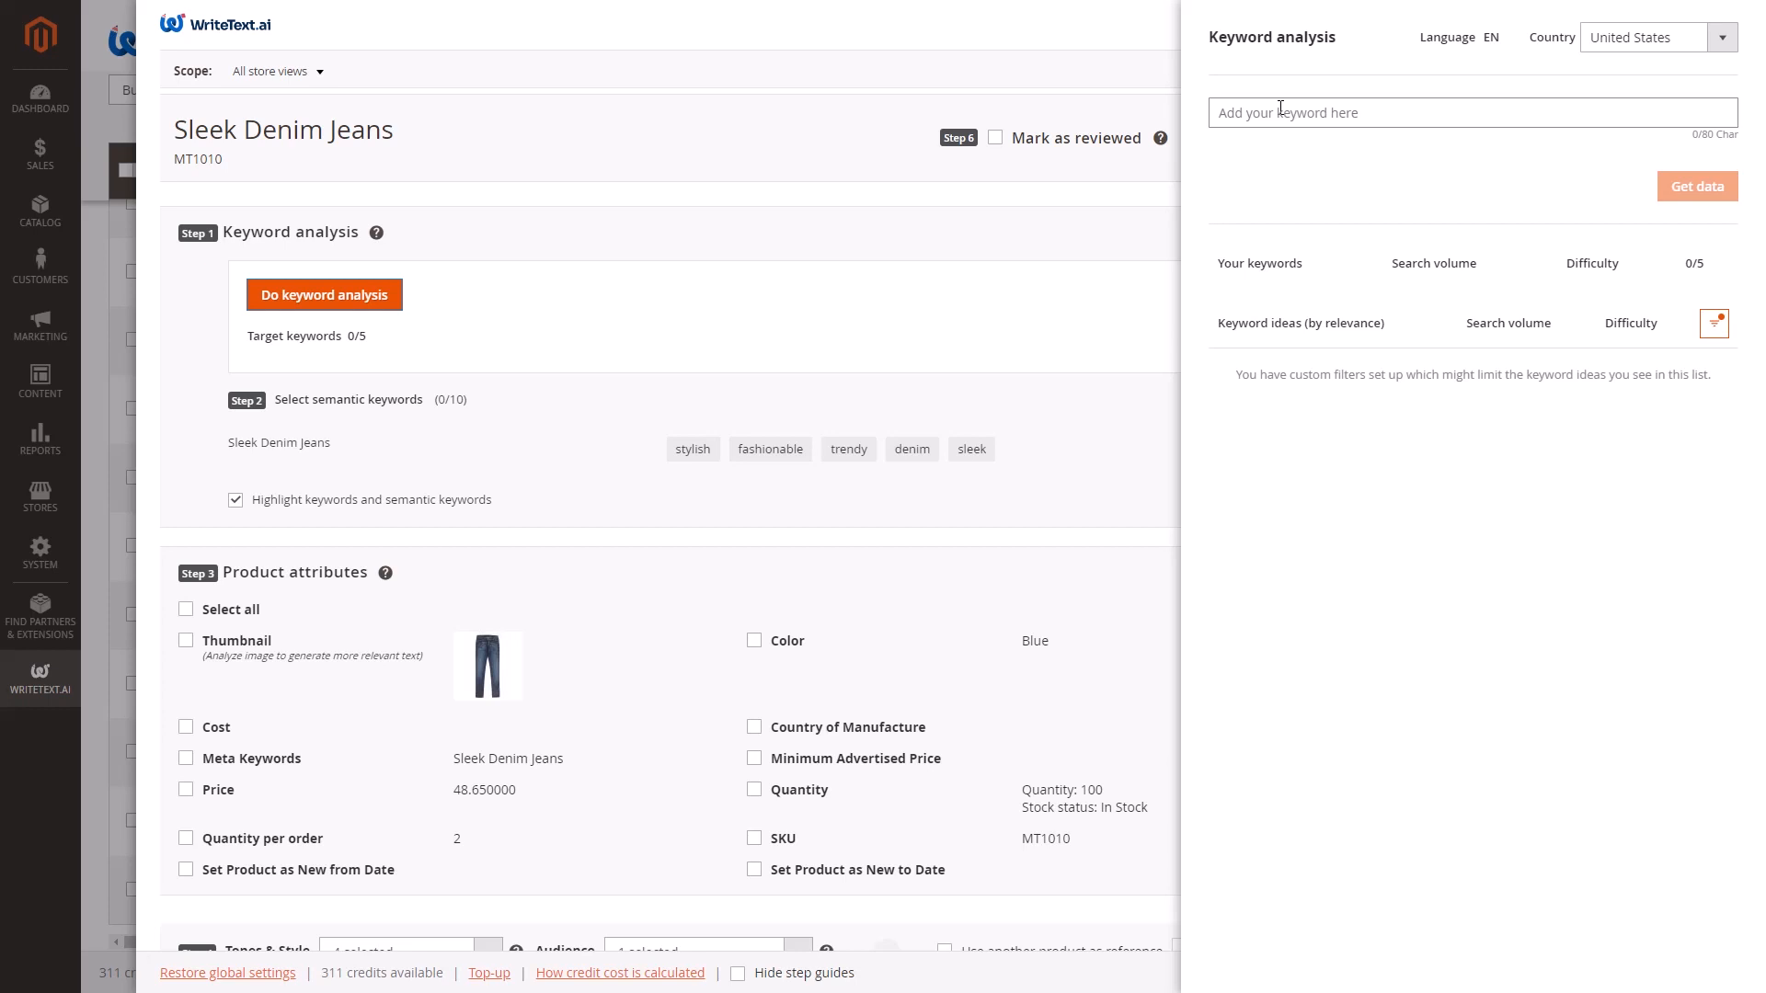
pyautogui.click(1285, 111)
pyautogui.write('m')
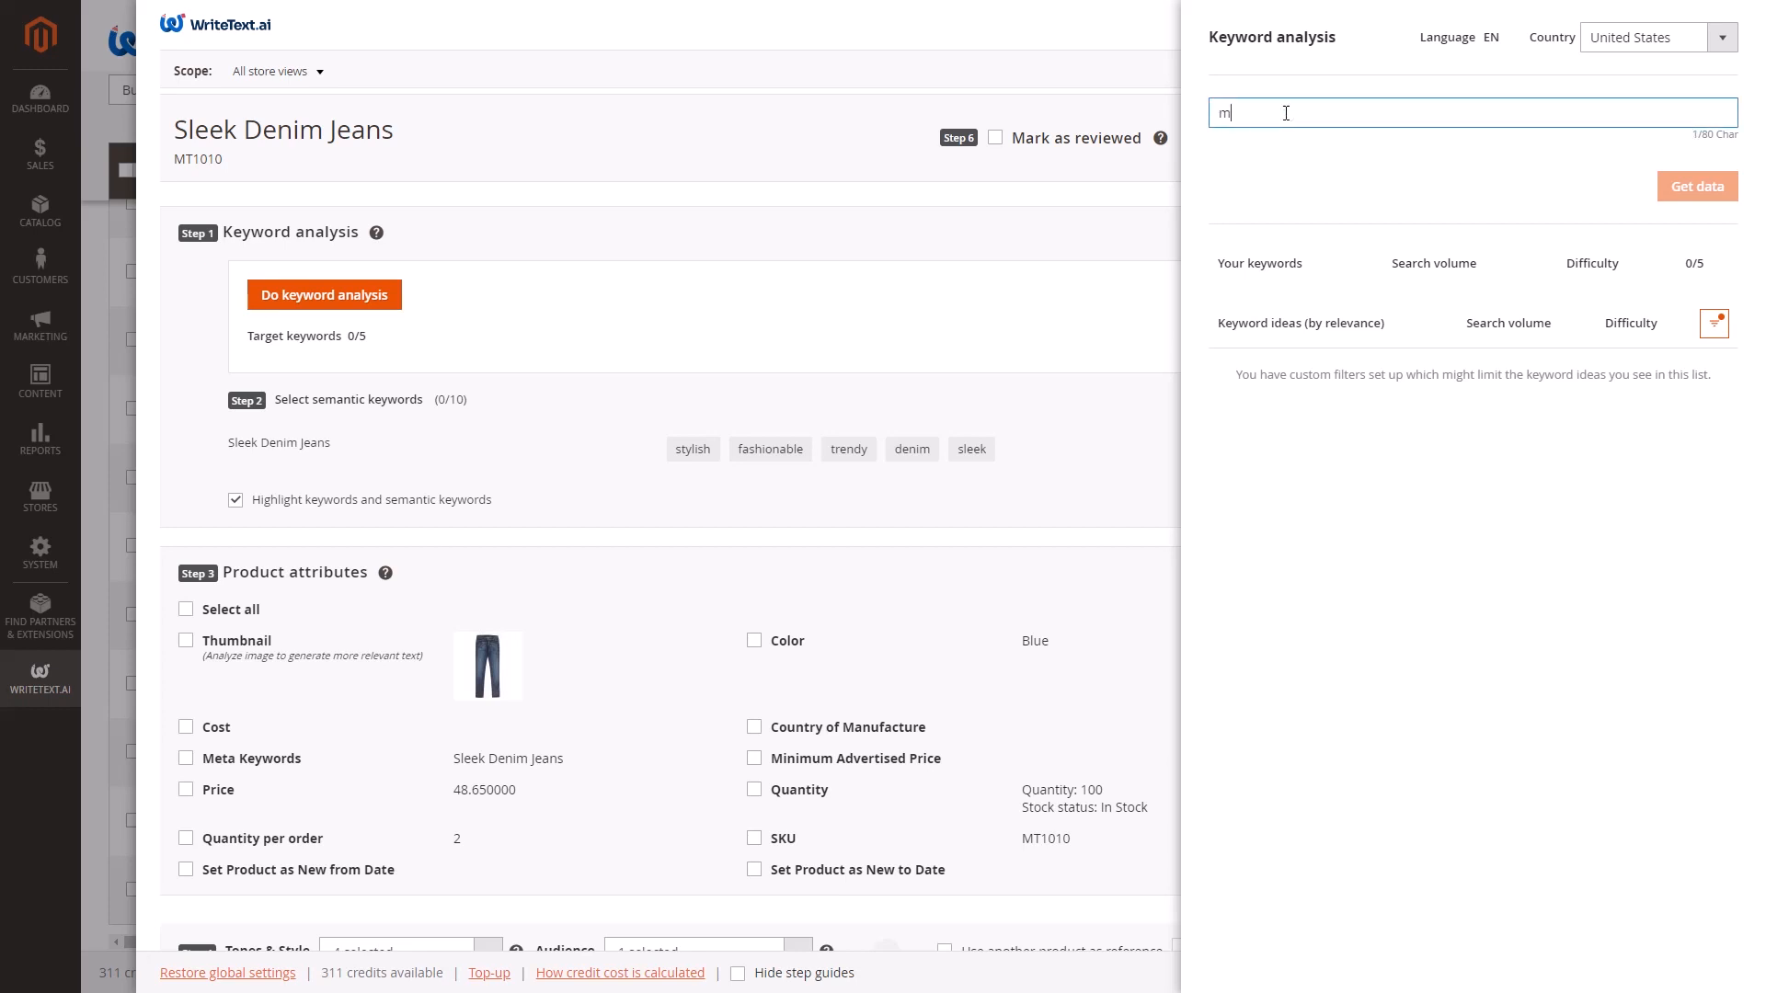
pyautogui.write('odern jeans')
pyautogui.press('Return')
pyautogui.write('skinny jeans')
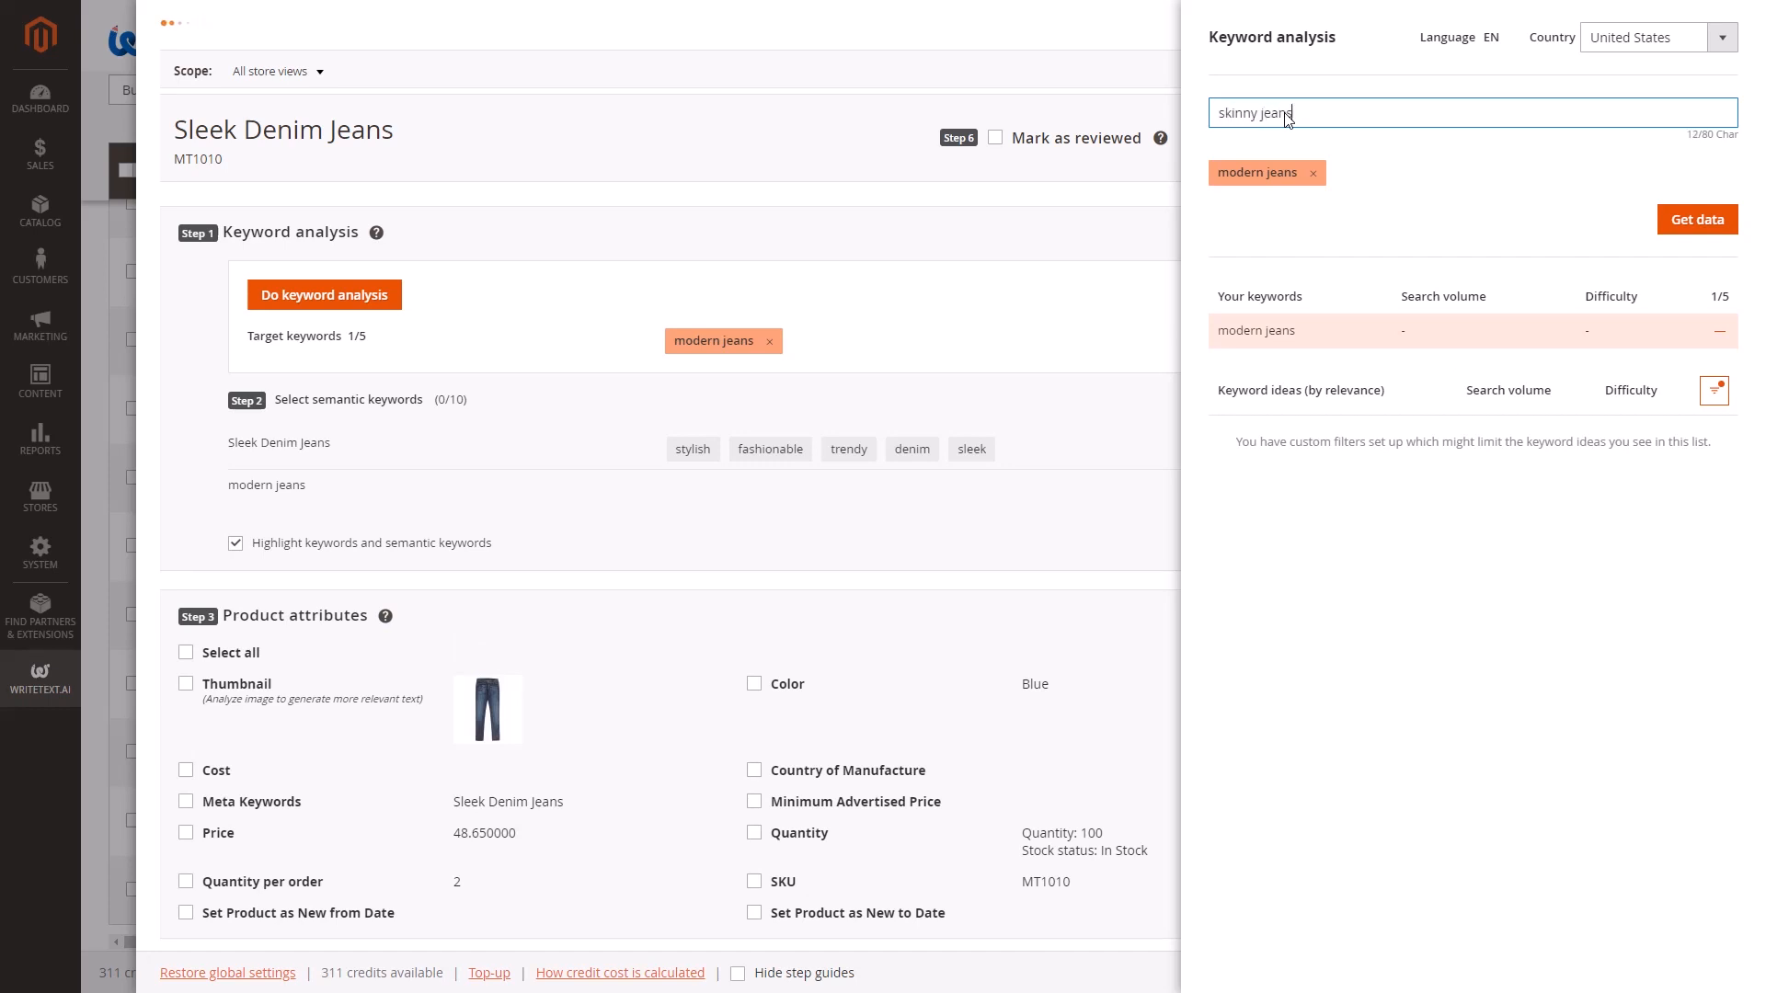
pyautogui.press('Return')
pyautogui.write('new je')
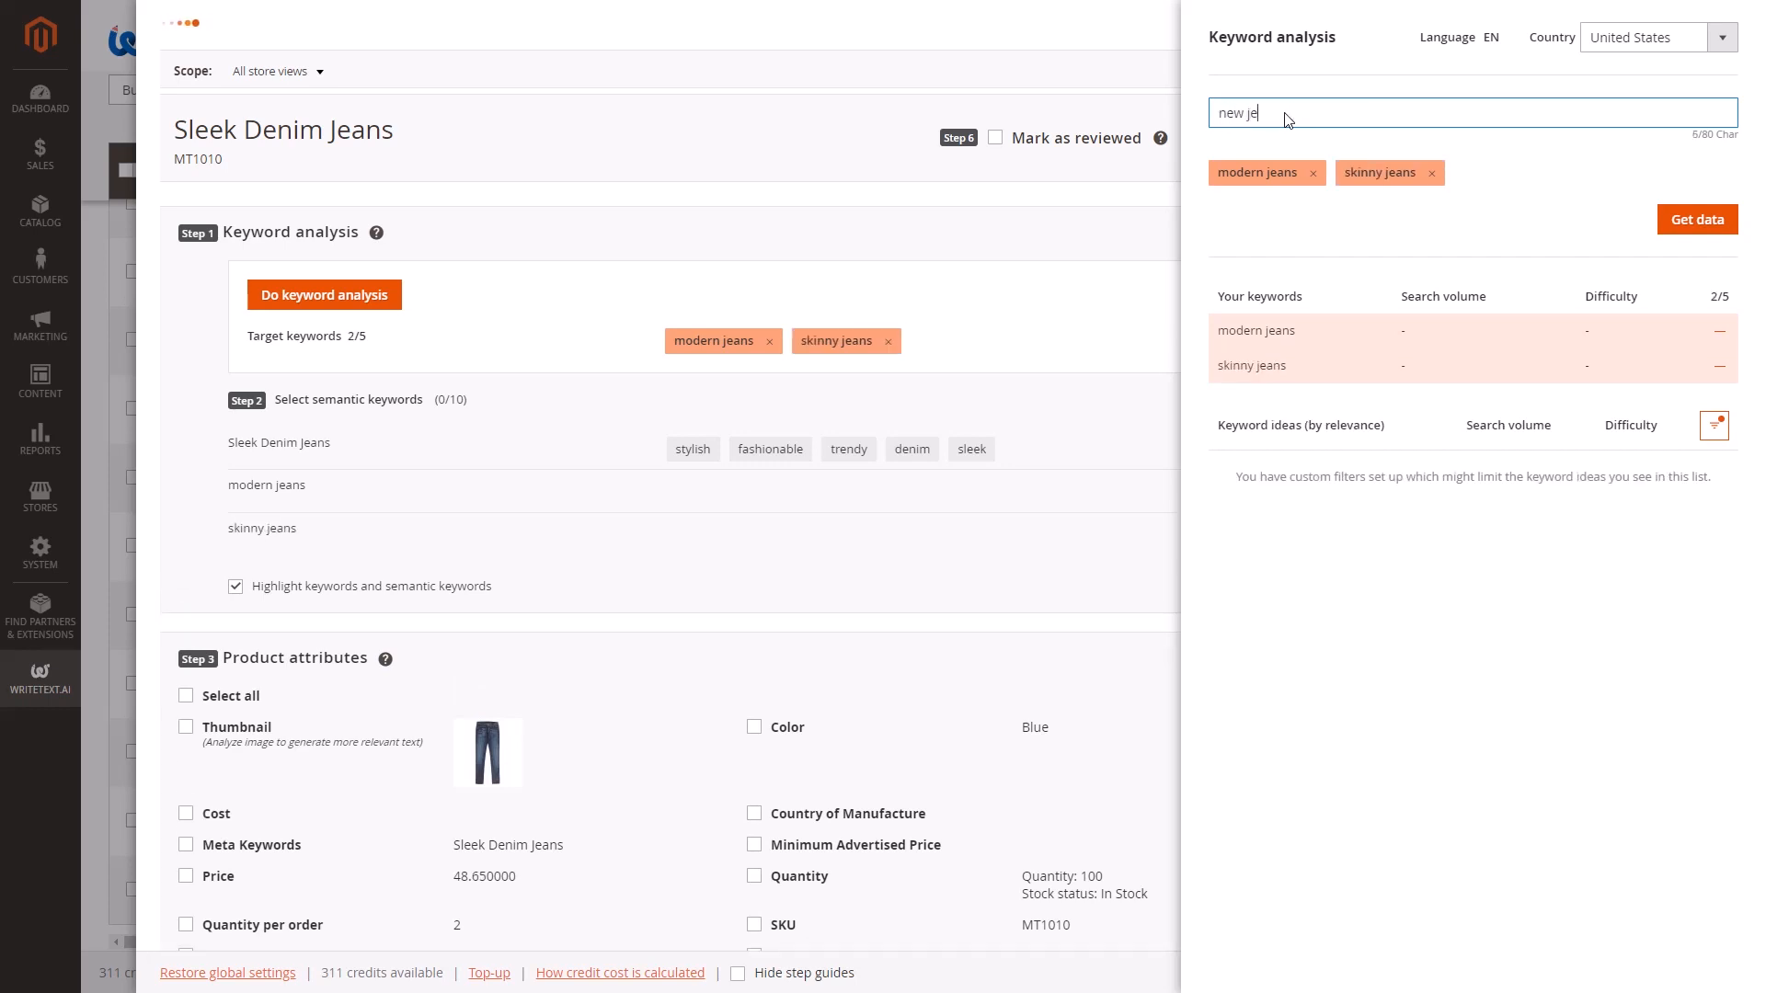
pyautogui.press('Return')
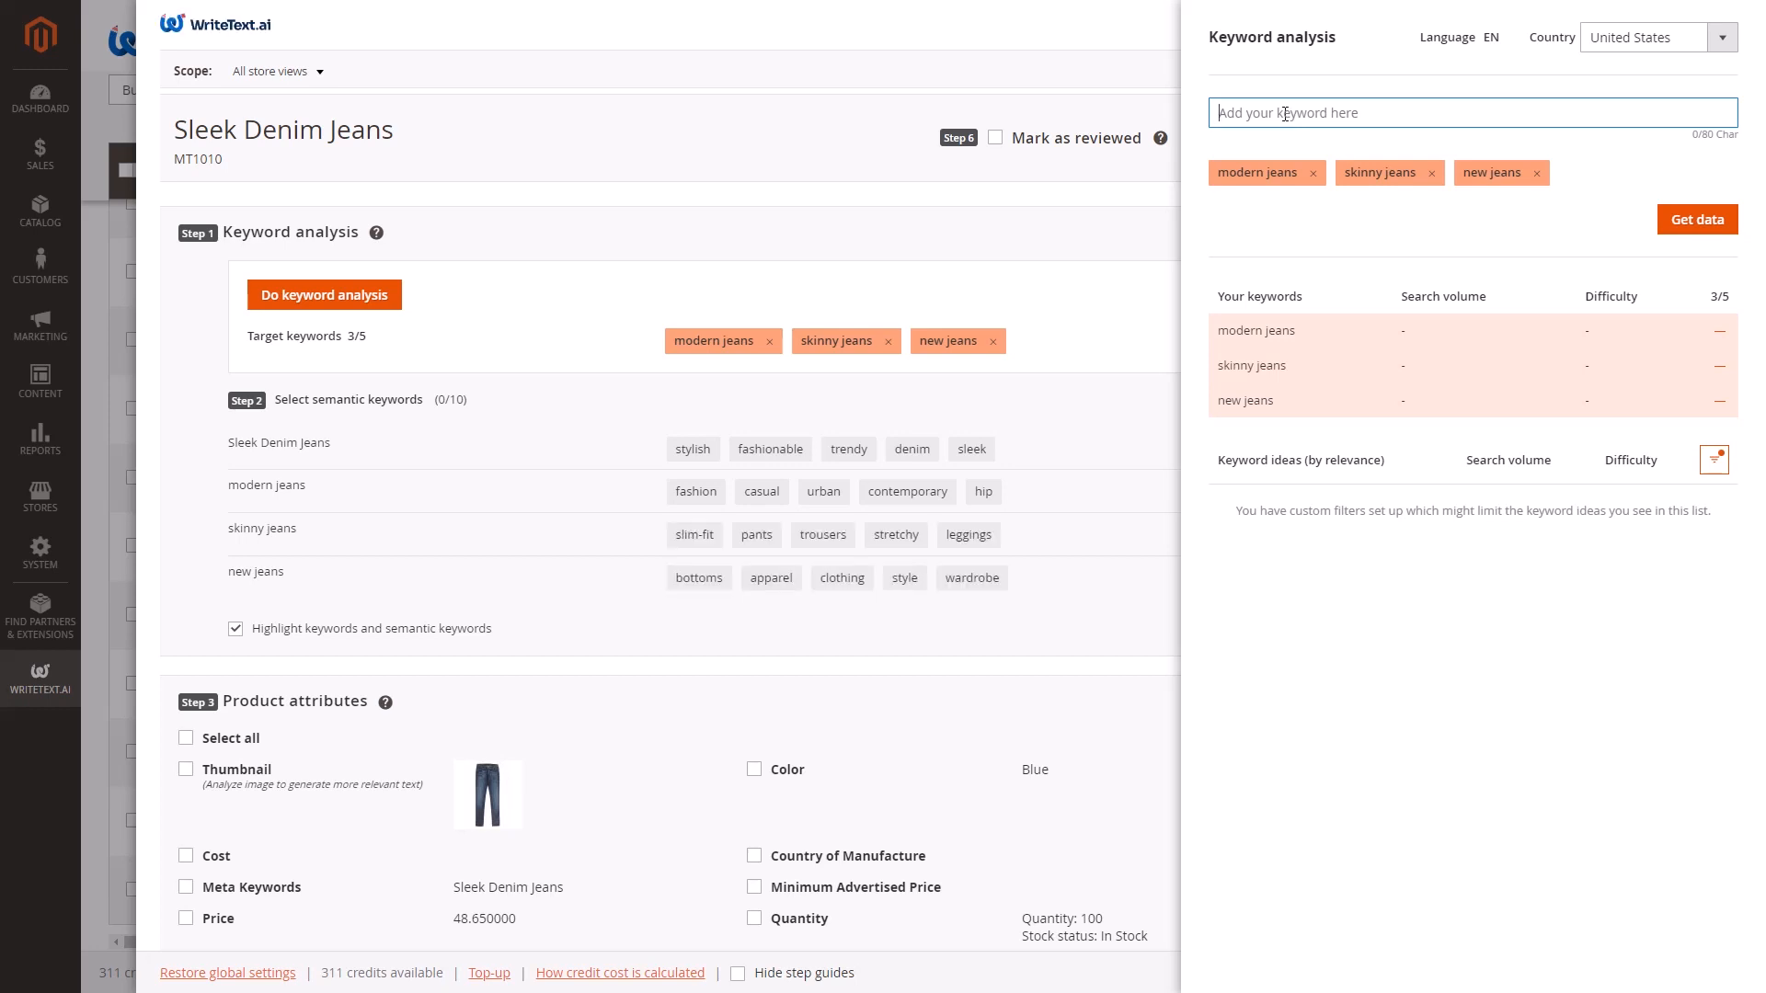
pyautogui.click(1704, 225)
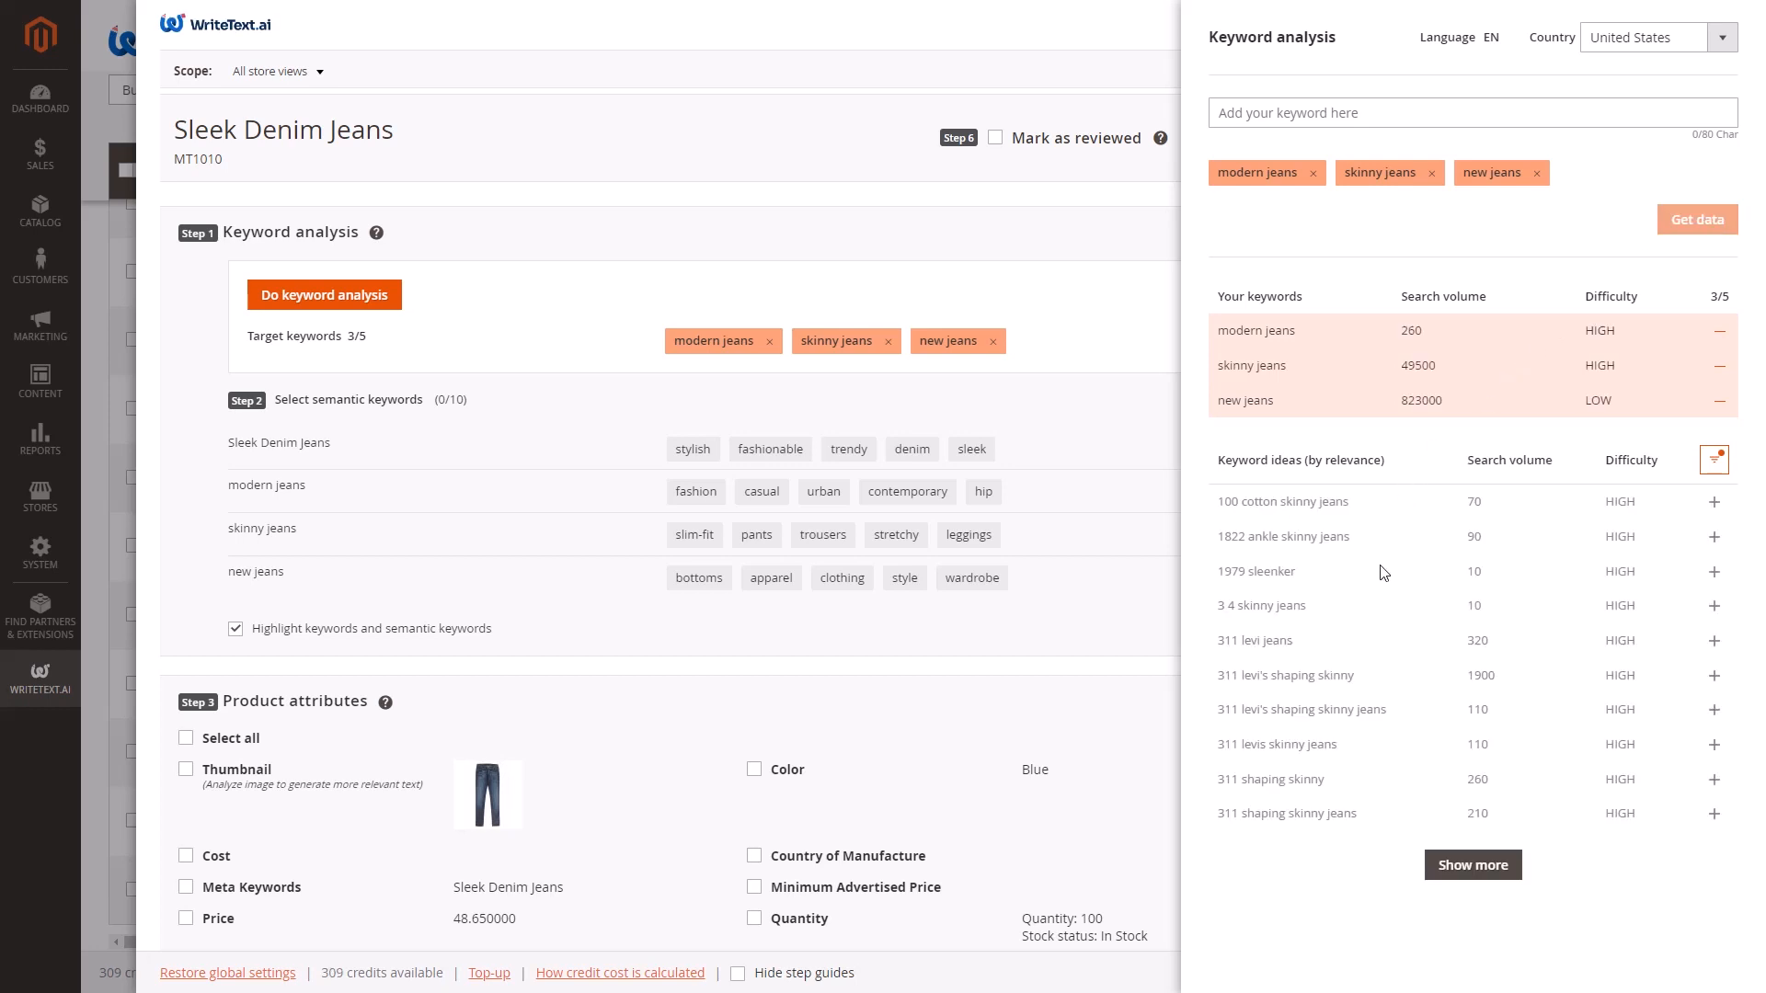
# Show more keyword ideas and filter them to LOW difficulty only.
pyautogui.click(1472, 865)
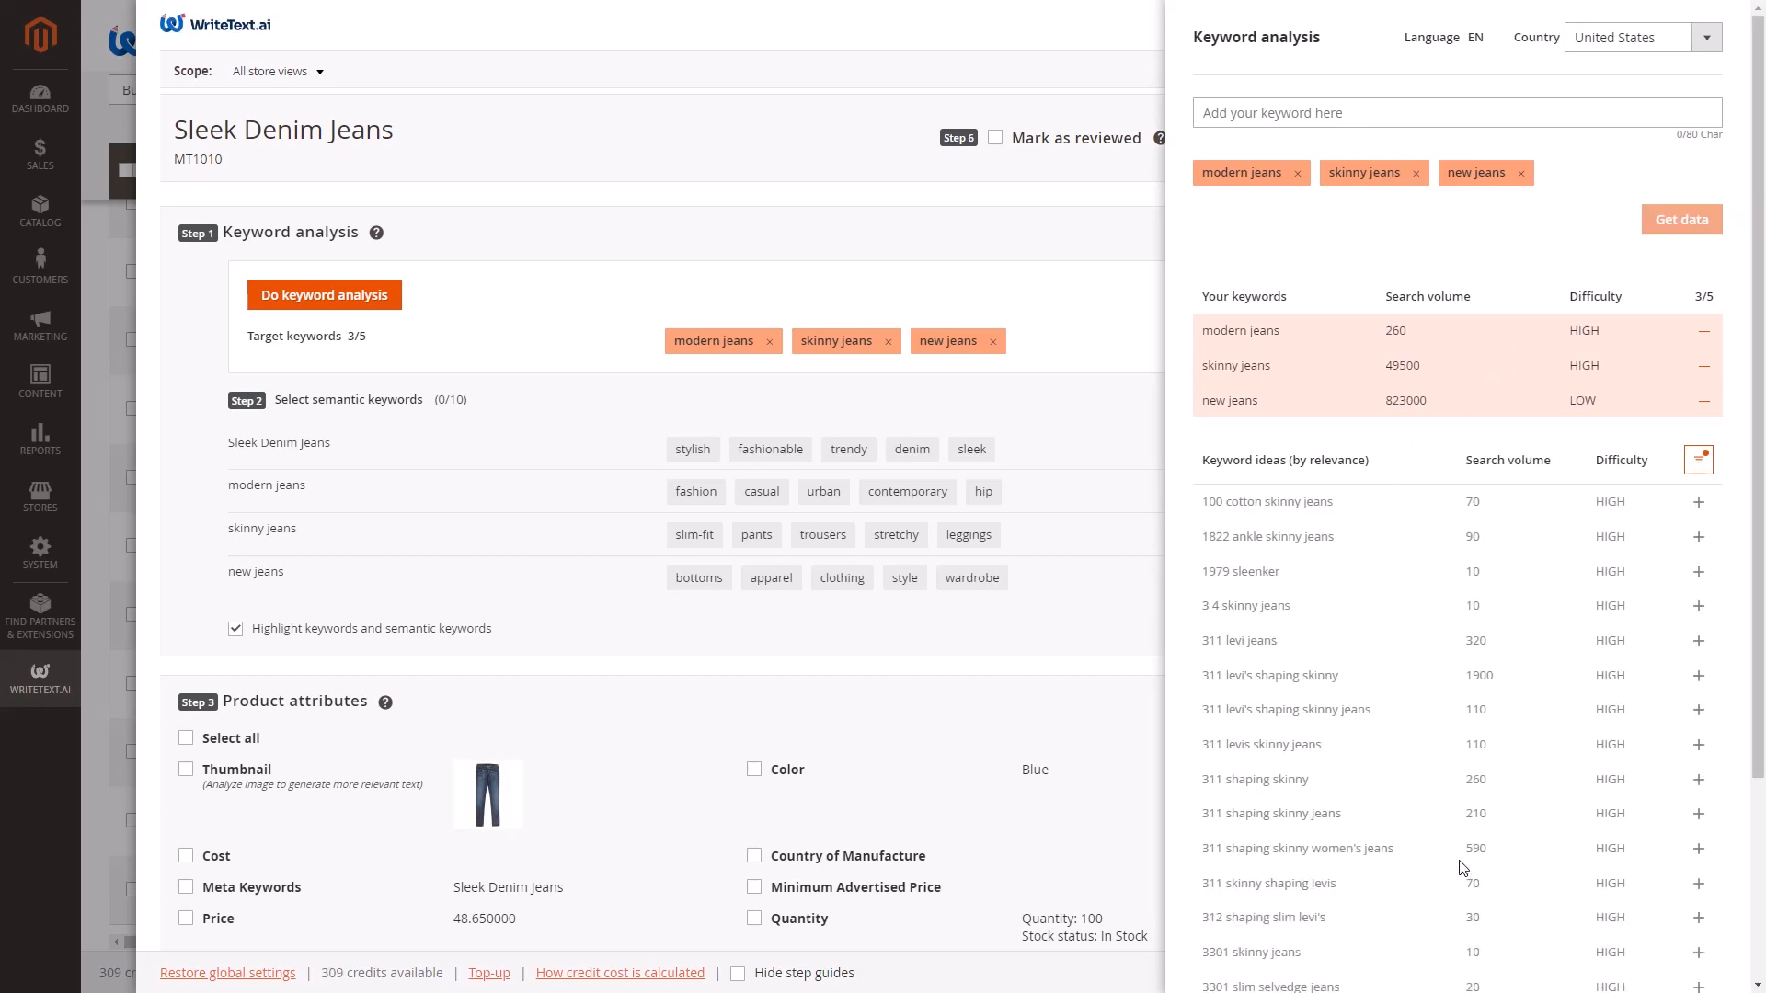
pyautogui.click(1700, 465)
pyautogui.click(1580, 581)
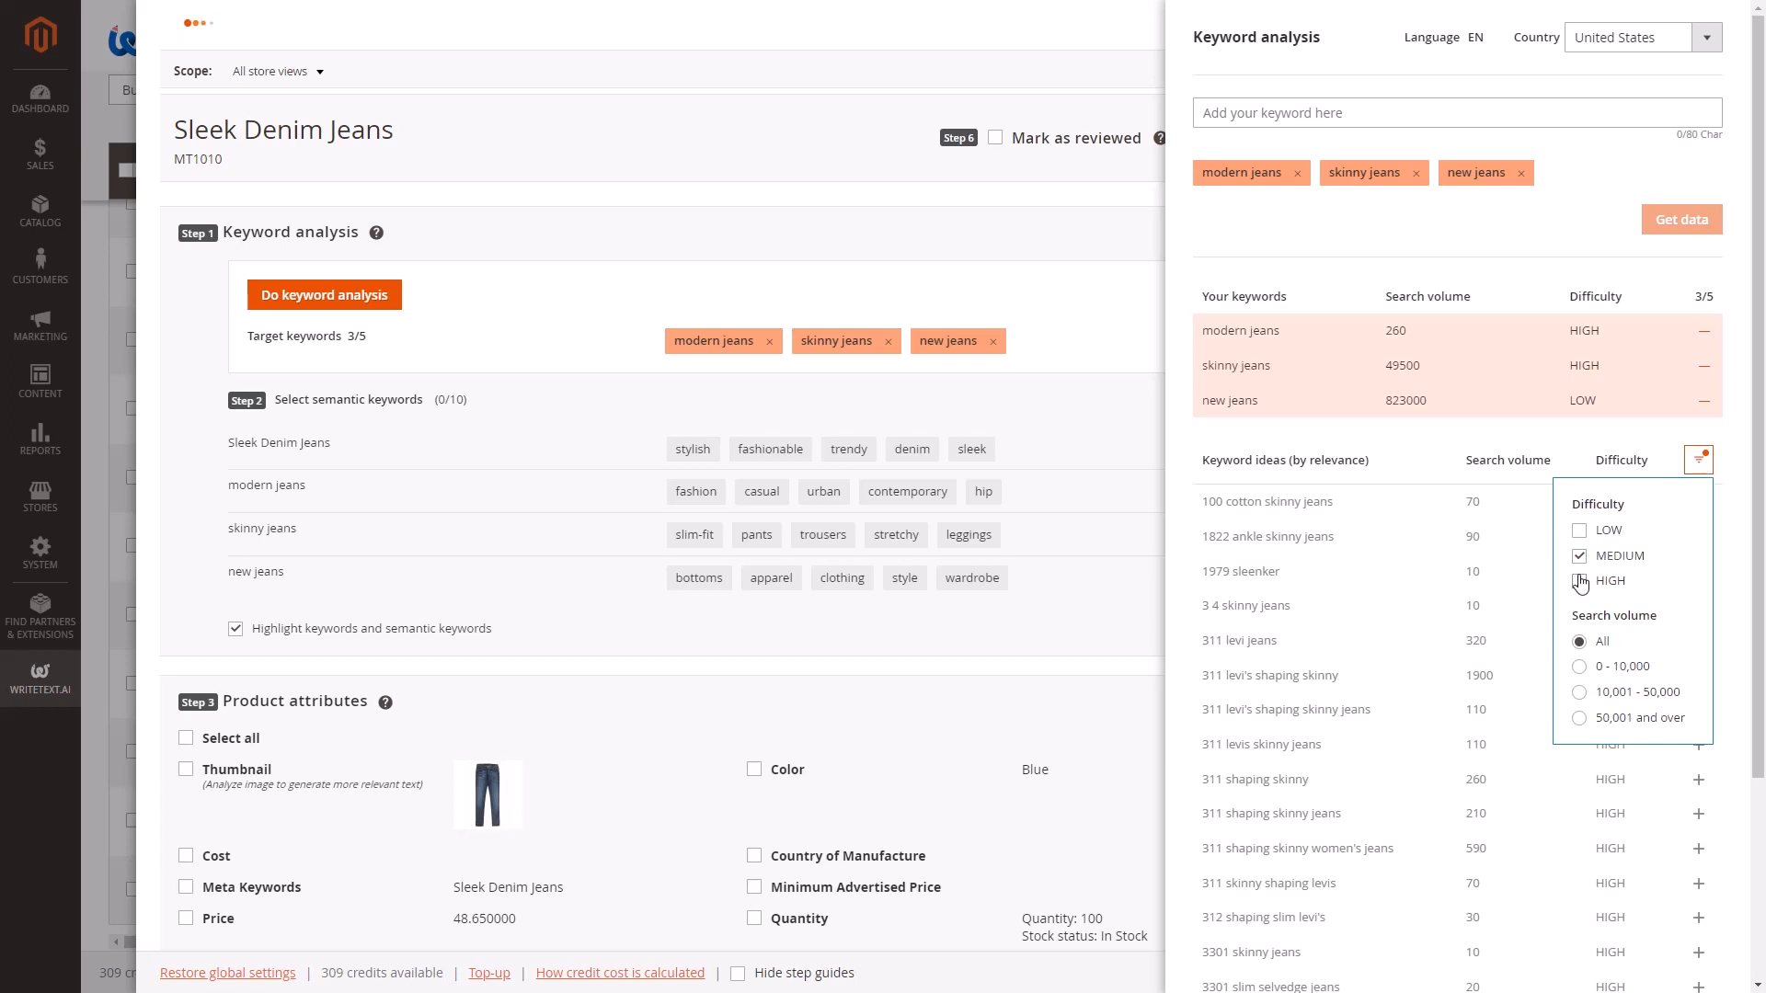
pyautogui.click(1579, 557)
pyautogui.click(1580, 531)
pyautogui.click(1729, 508)
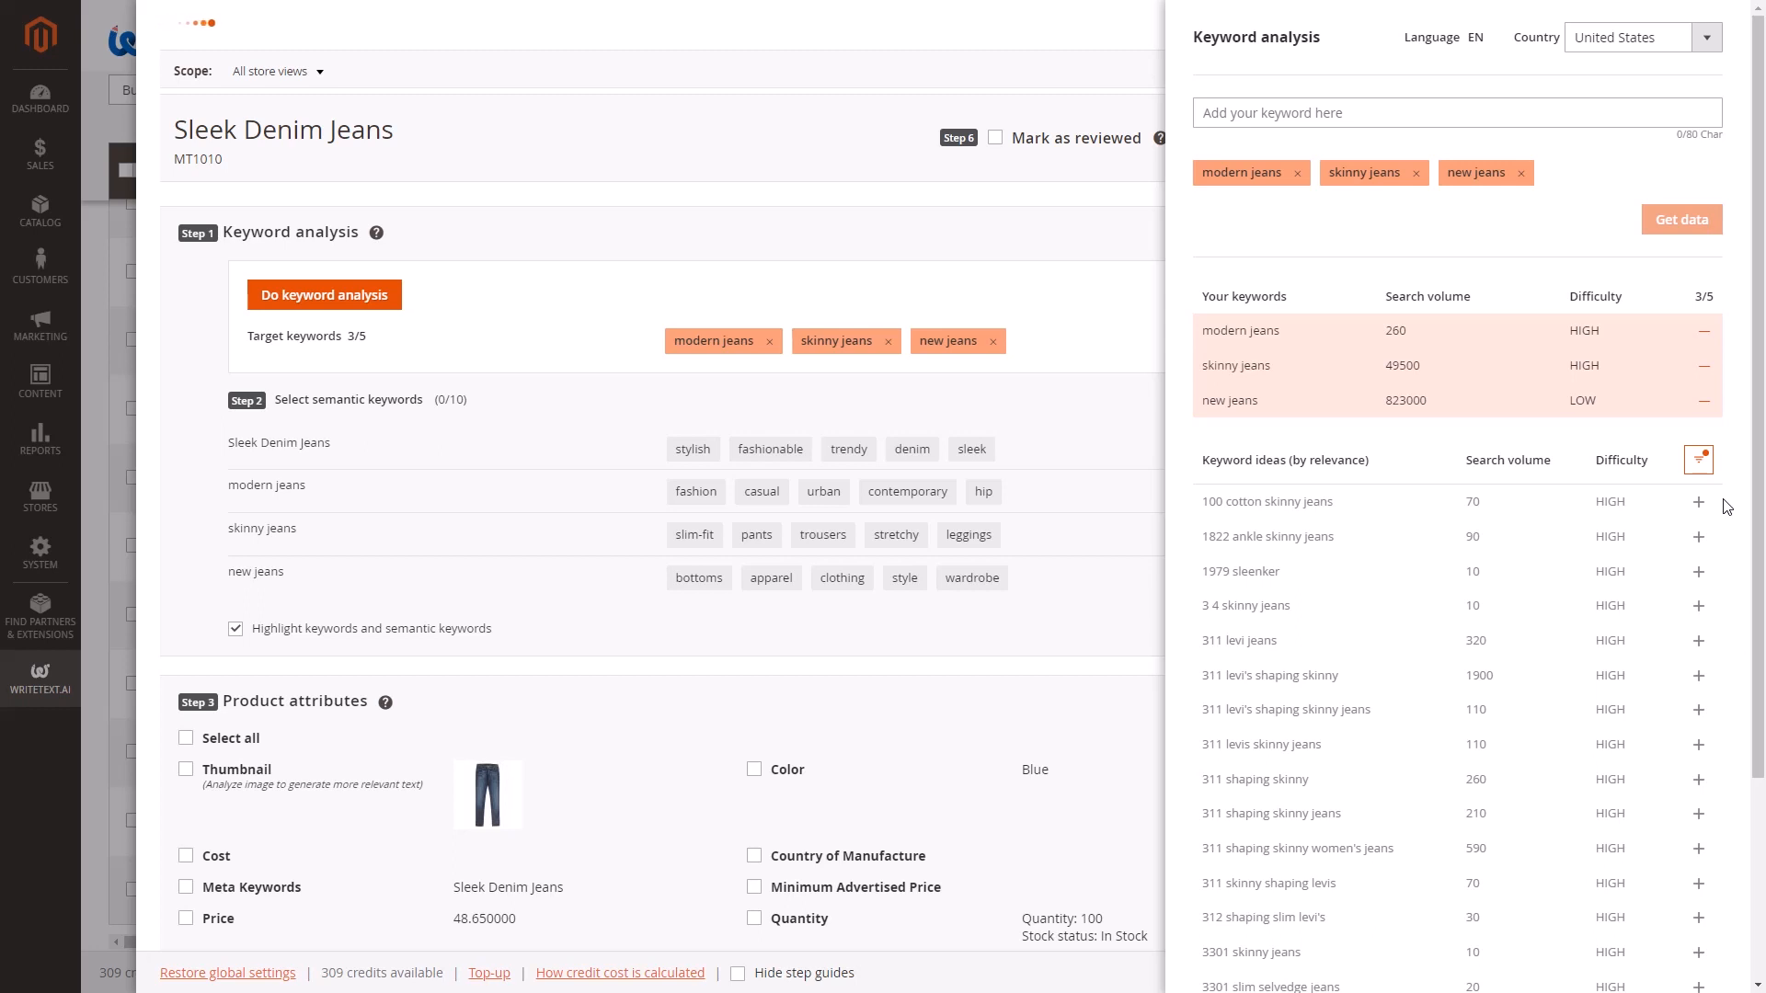
# Add the keyword ideas "a new jeans" and "air force 1 skinny jeans" to the target keywords and close the keyword analysis.
pyautogui.click(1714, 573)
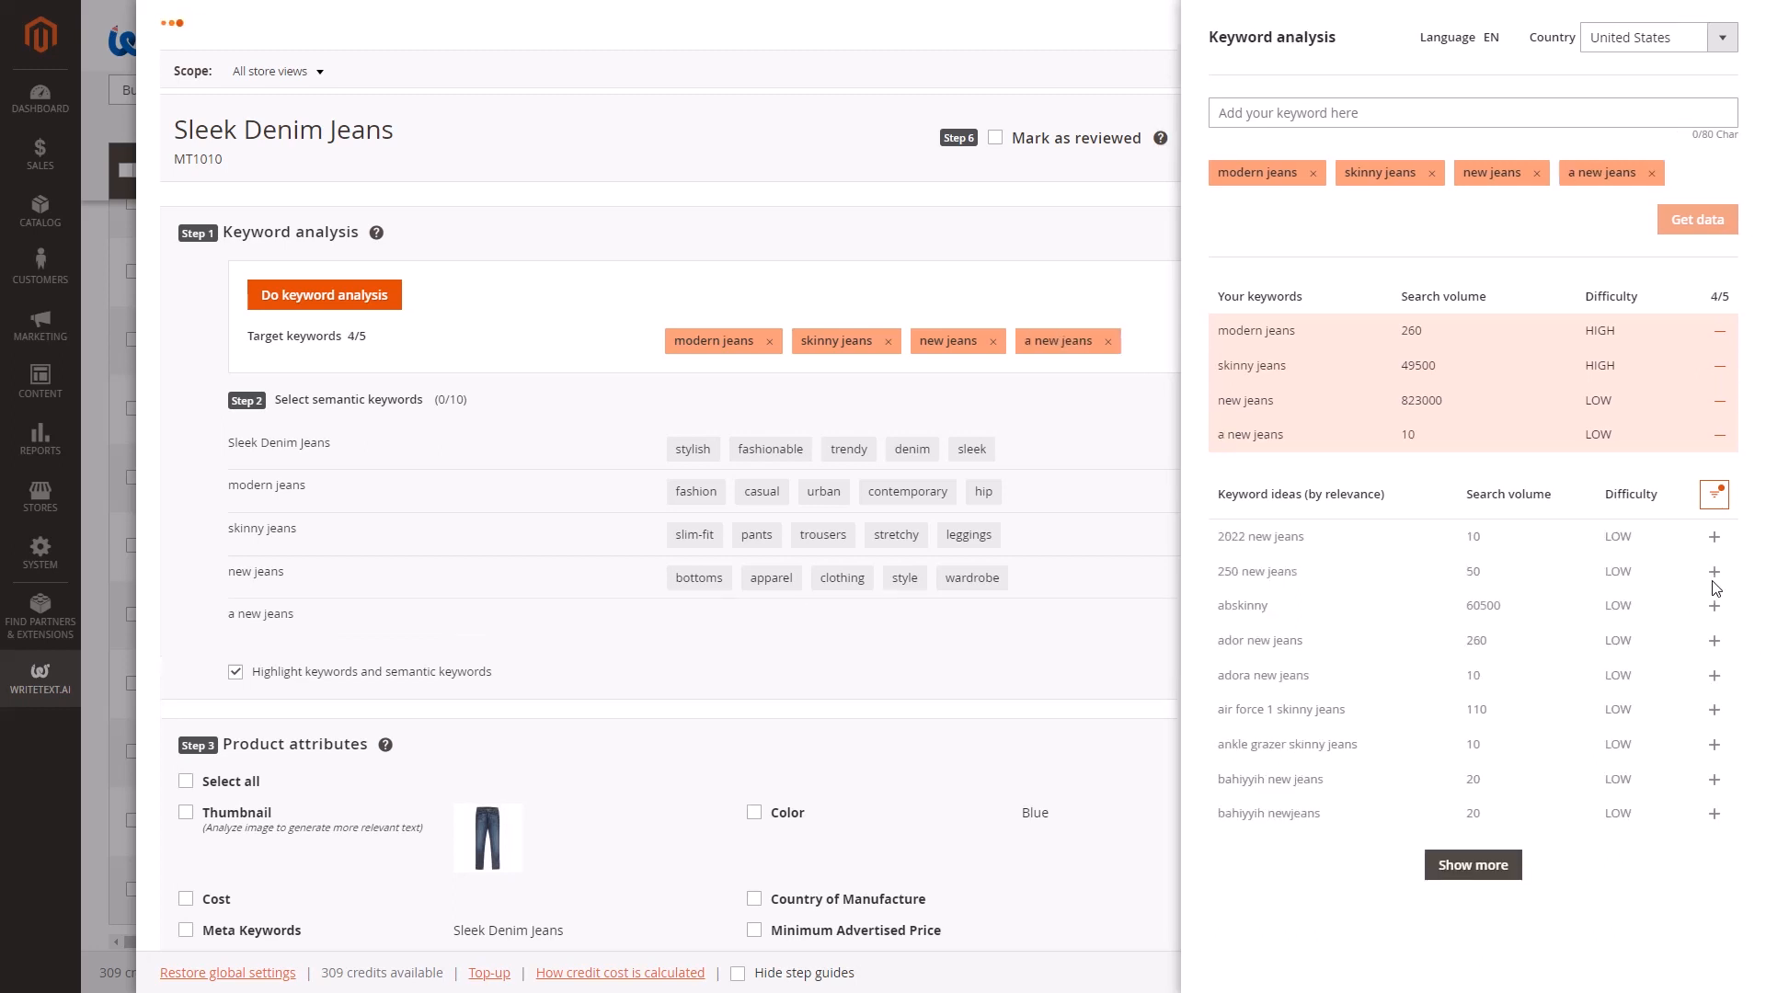
pyautogui.click(1713, 709)
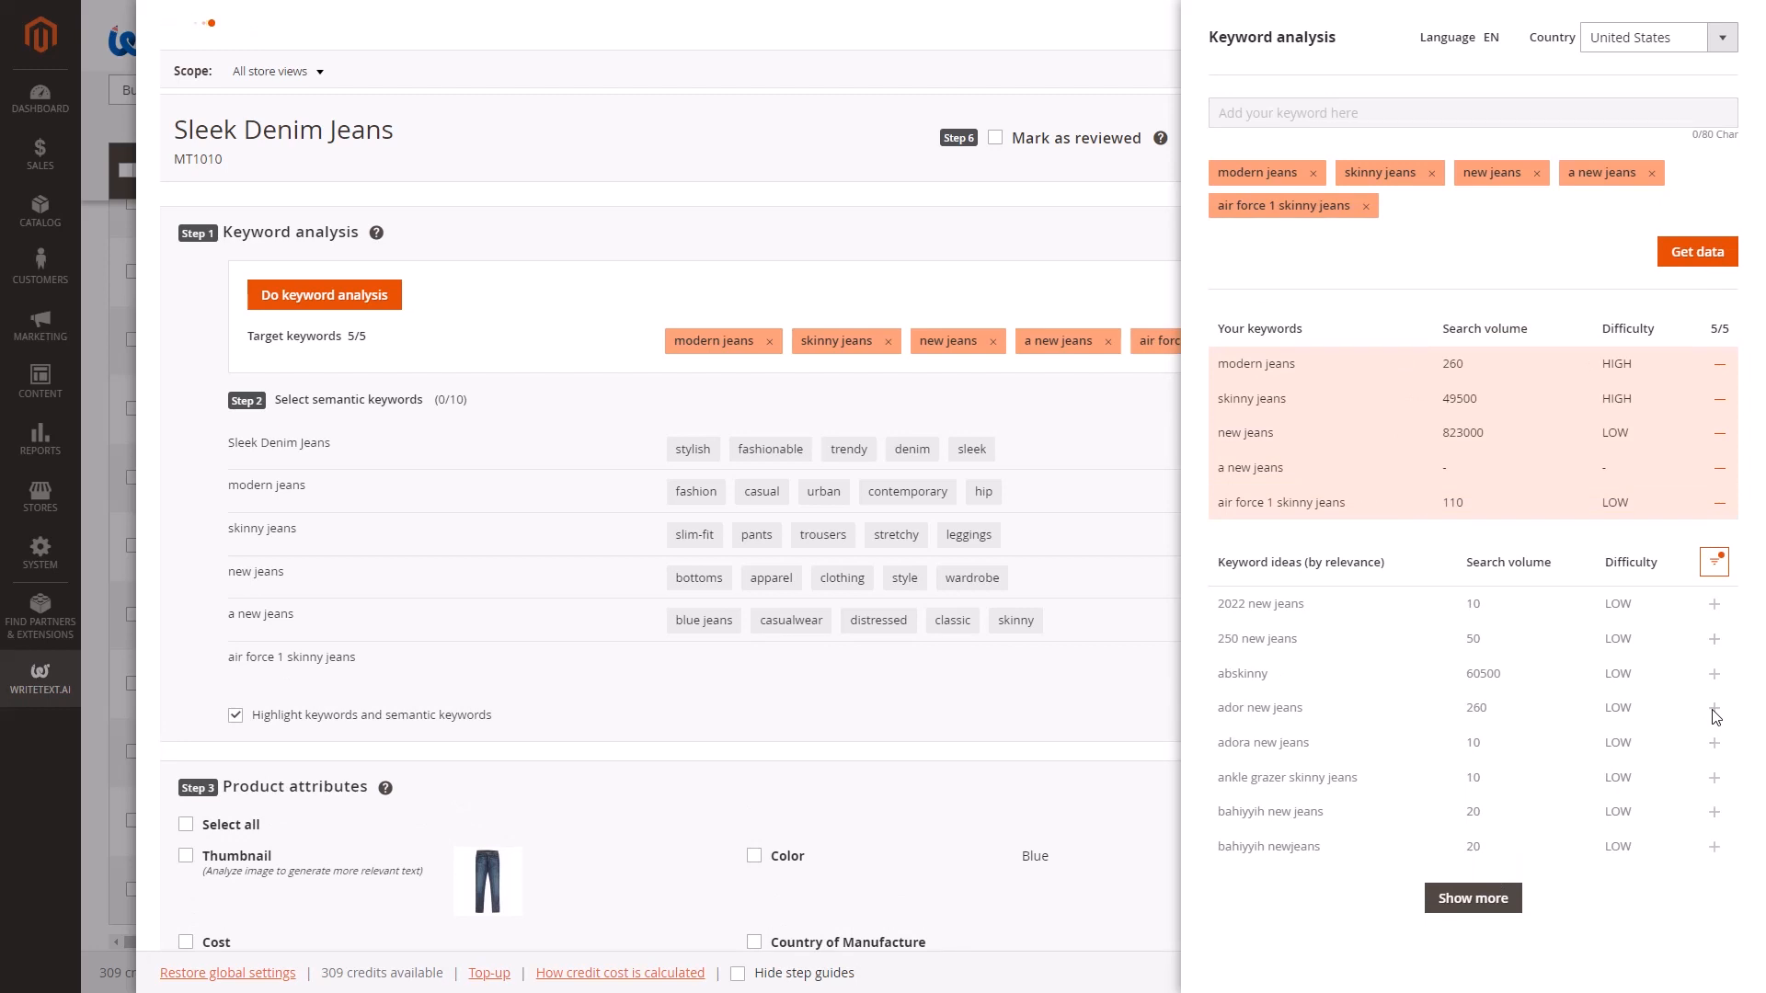
pyautogui.click(1083, 272)
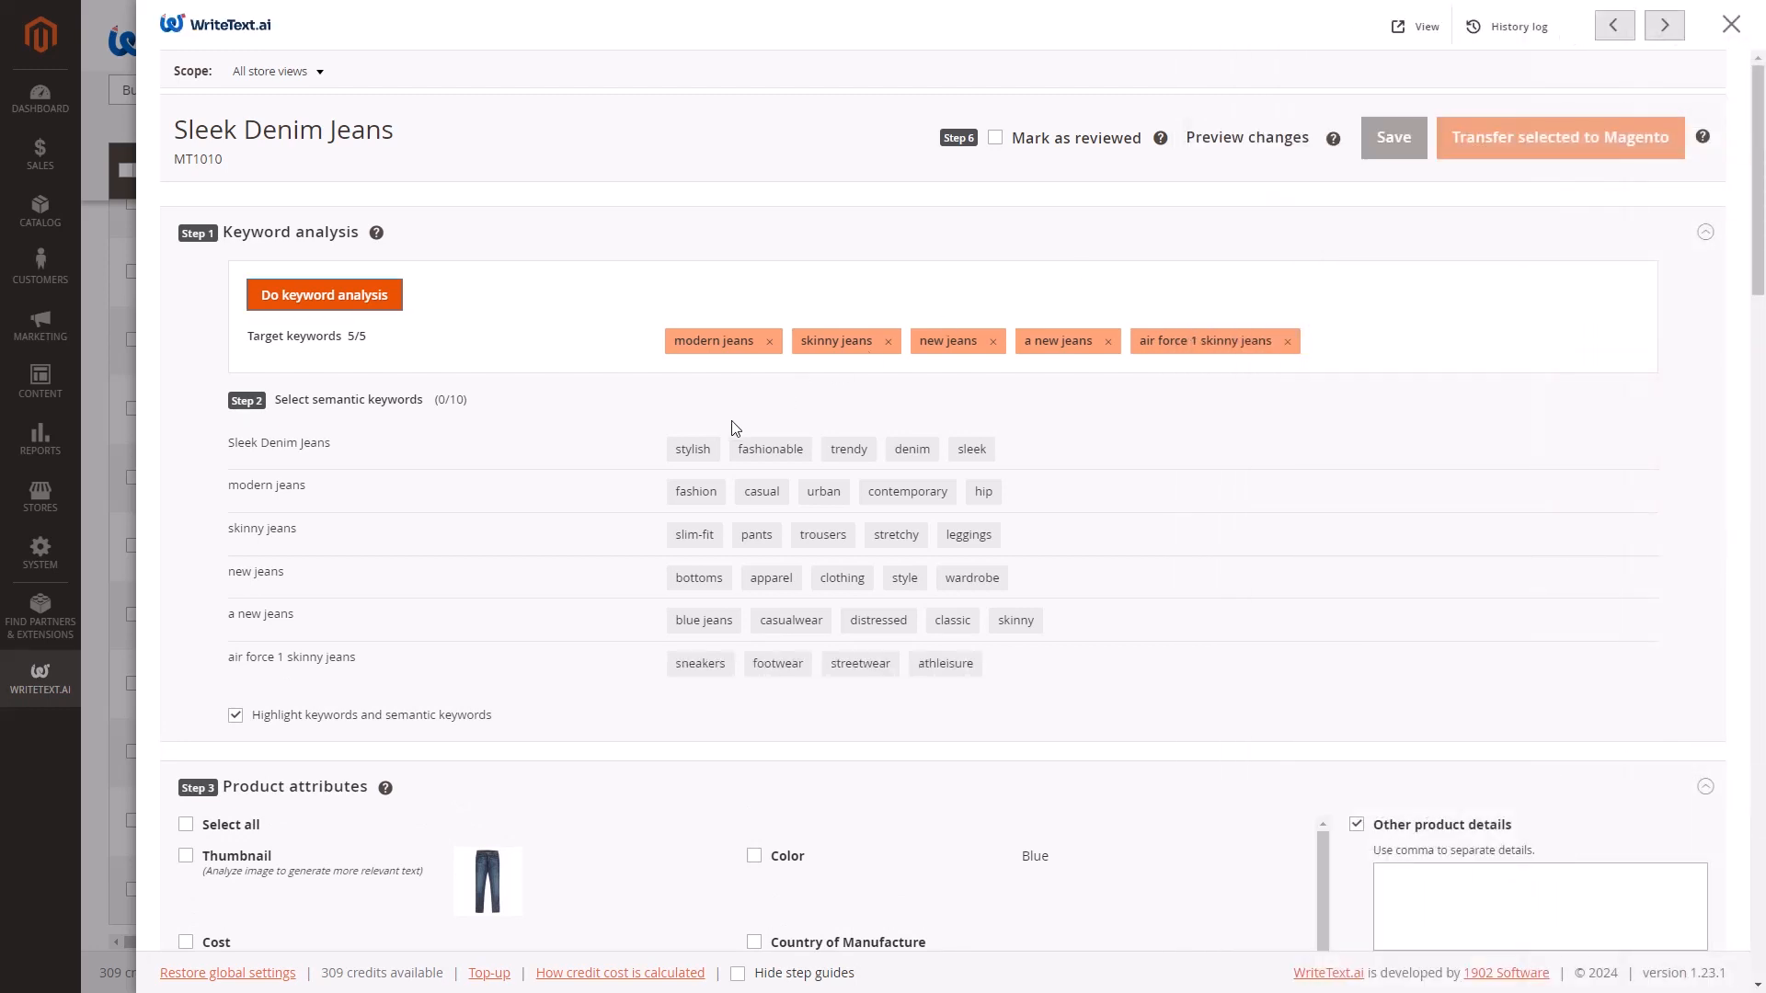
# Select the semantic keywords stylish, fashionable, casual, contemporary, trousers and stretchy.
pyautogui.click(703, 450)
pyautogui.click(809, 450)
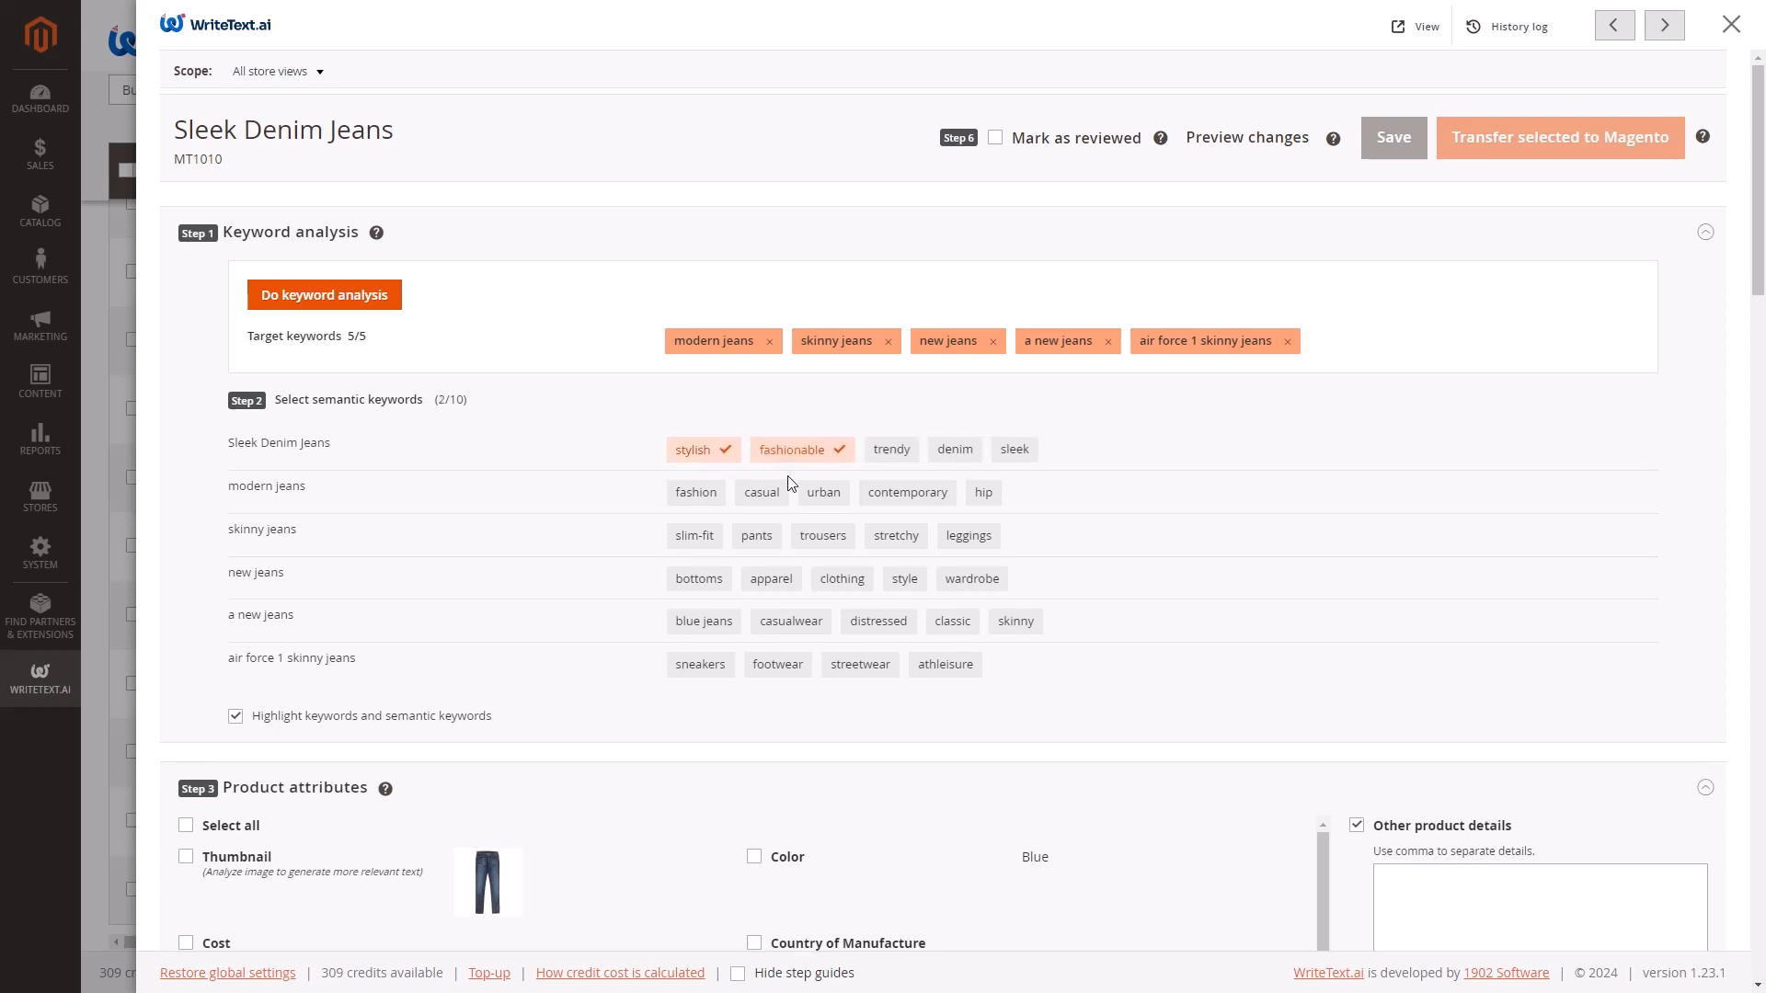
pyautogui.click(765, 495)
pyautogui.click(930, 498)
pyautogui.click(820, 550)
pyautogui.click(912, 550)
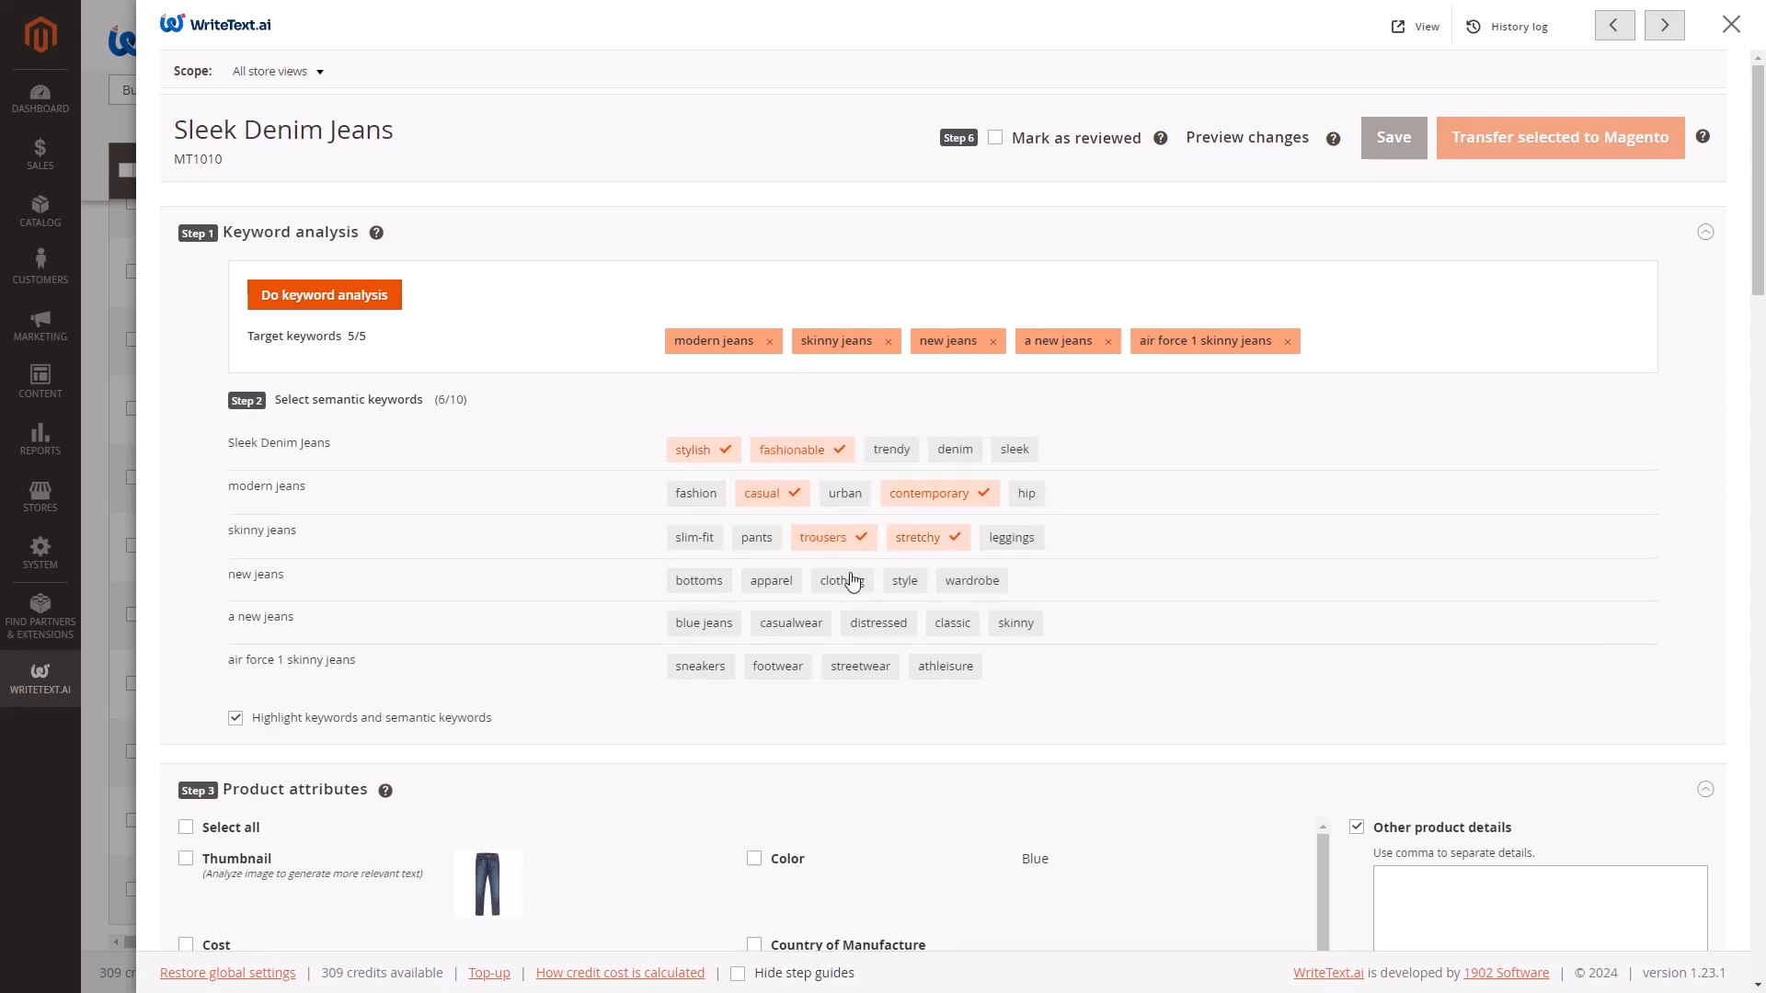
# Select the semantic keywords apparel, casualwear, classic and footwear, leaving distressed unselected.
pyautogui.click(771, 589)
pyautogui.click(871, 626)
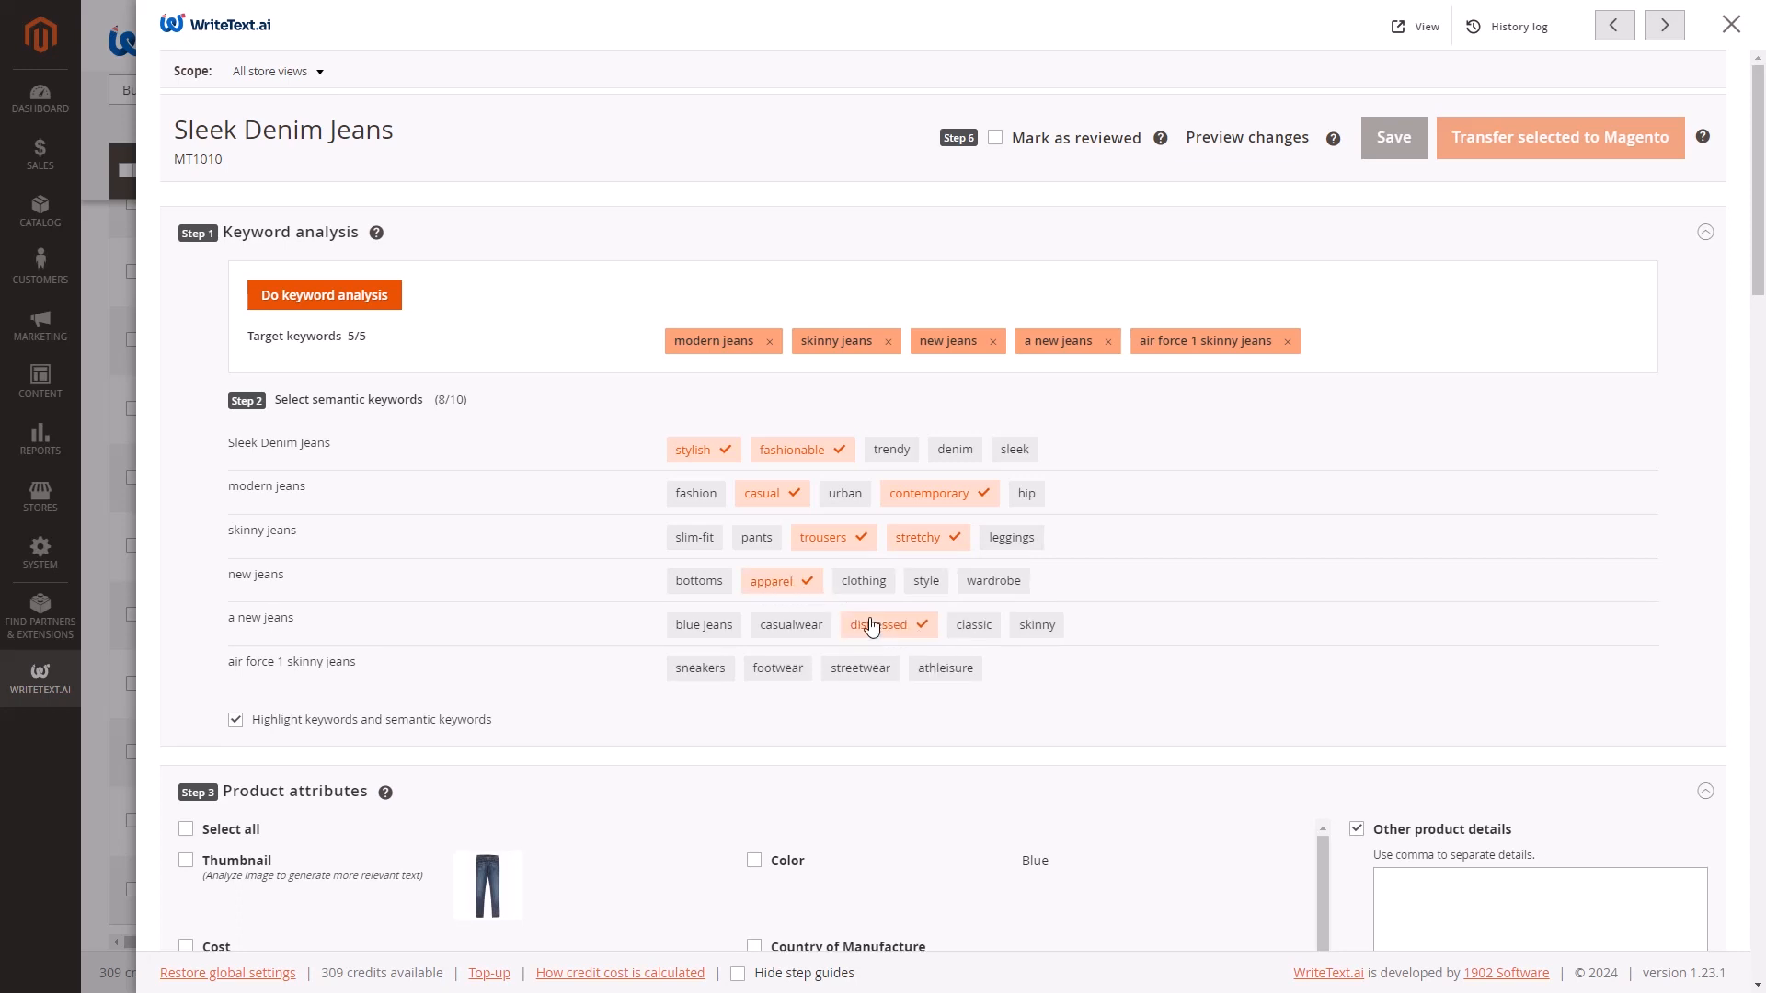
pyautogui.click(983, 636)
pyautogui.click(867, 633)
pyautogui.click(793, 632)
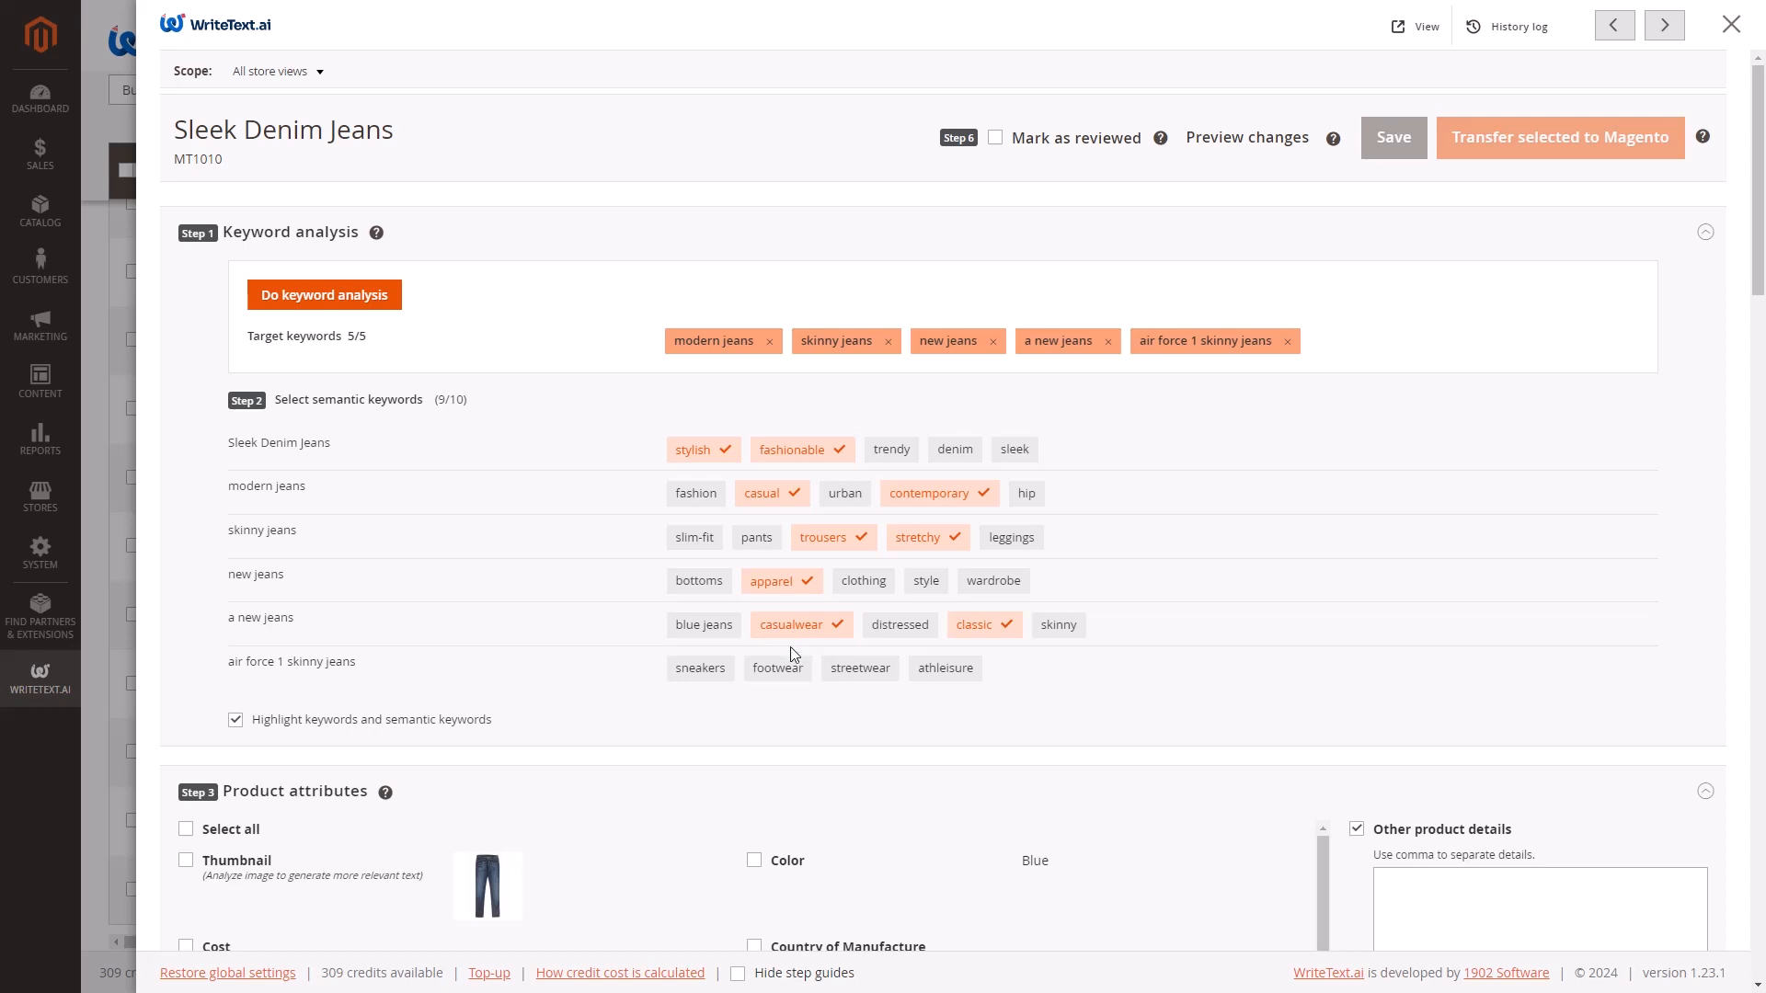
pyautogui.click(788, 673)
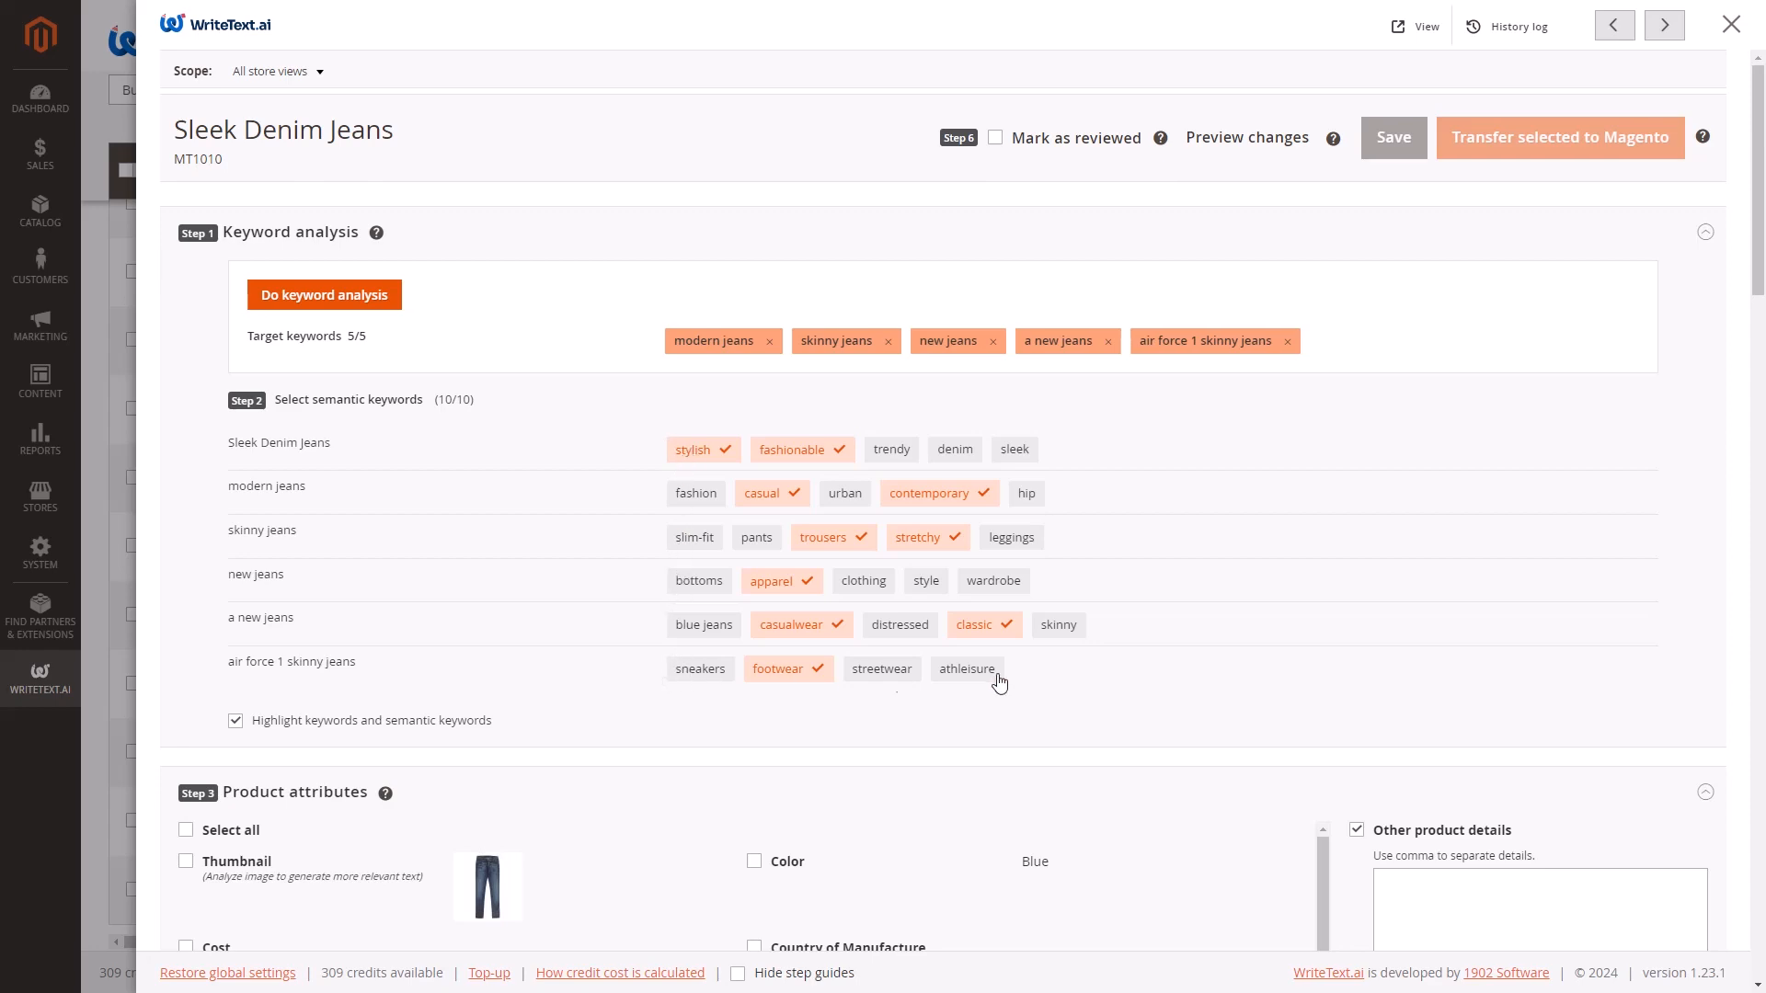
# Include the Color, Quantity, Quantity per order and Wash product attributes for the text generation.
pyautogui.scroll(-5, 1364, 740)
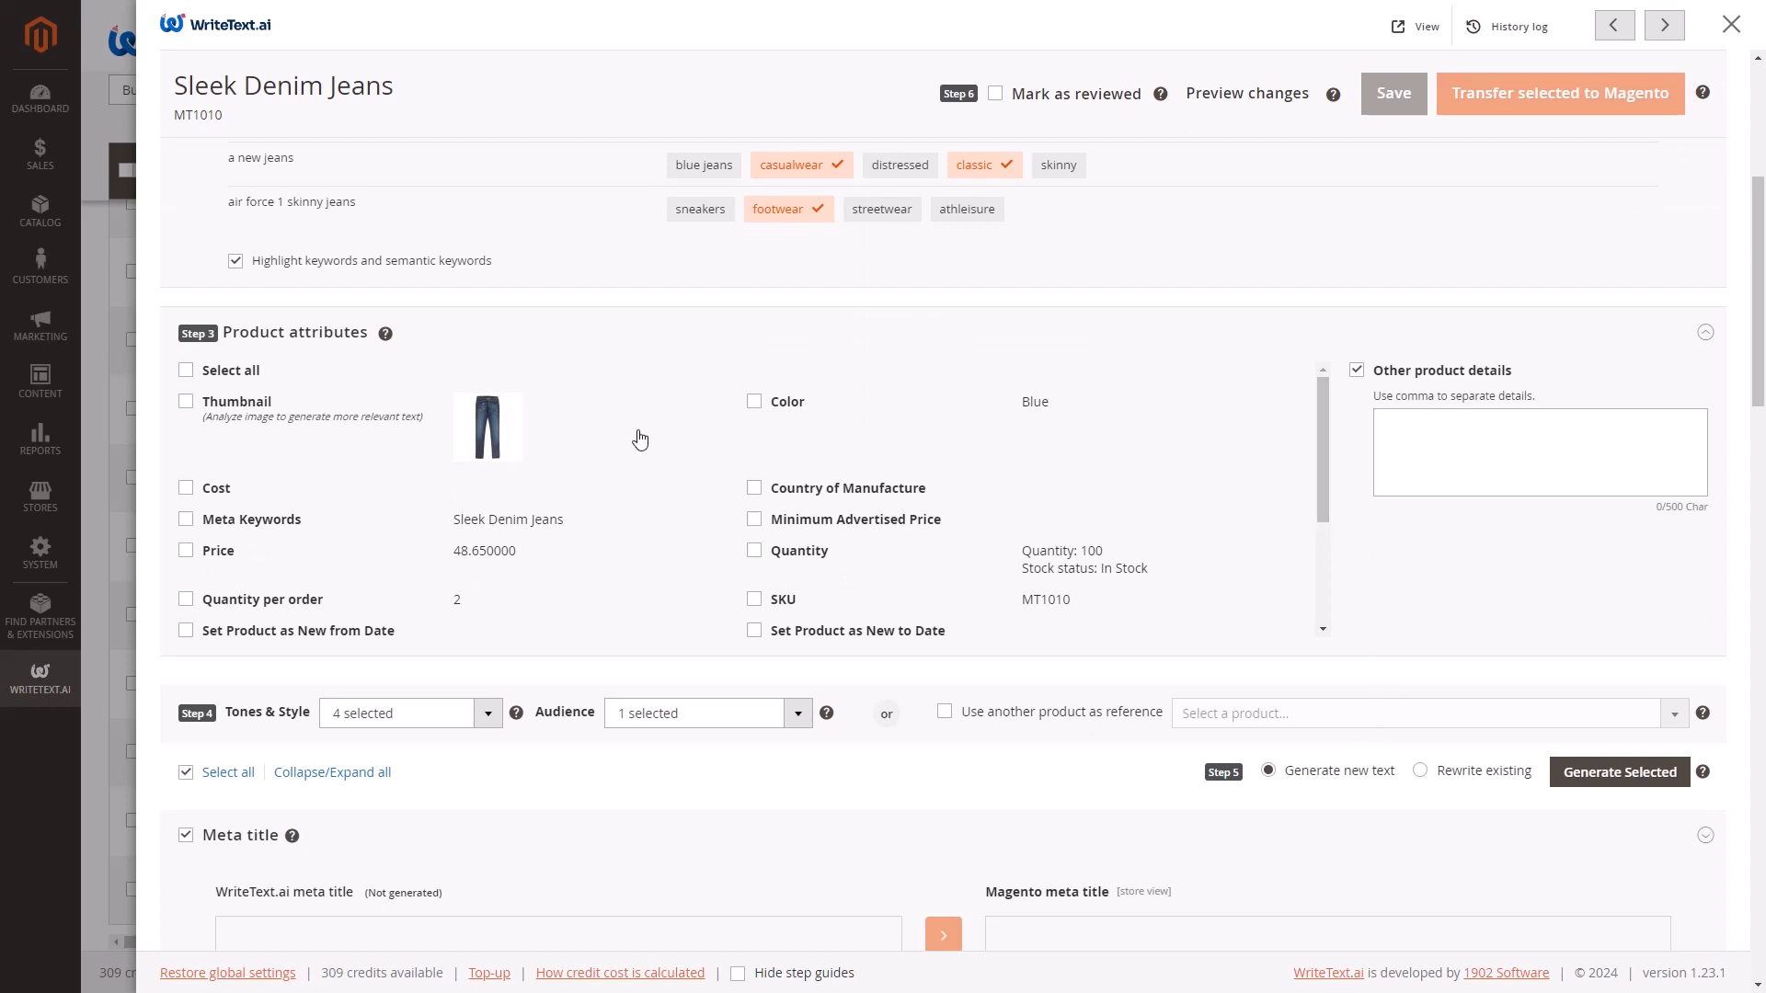
pyautogui.click(754, 401)
pyautogui.click(186, 599)
pyautogui.moveTo(1319, 447); pyautogui.dragTo(1308, 561)
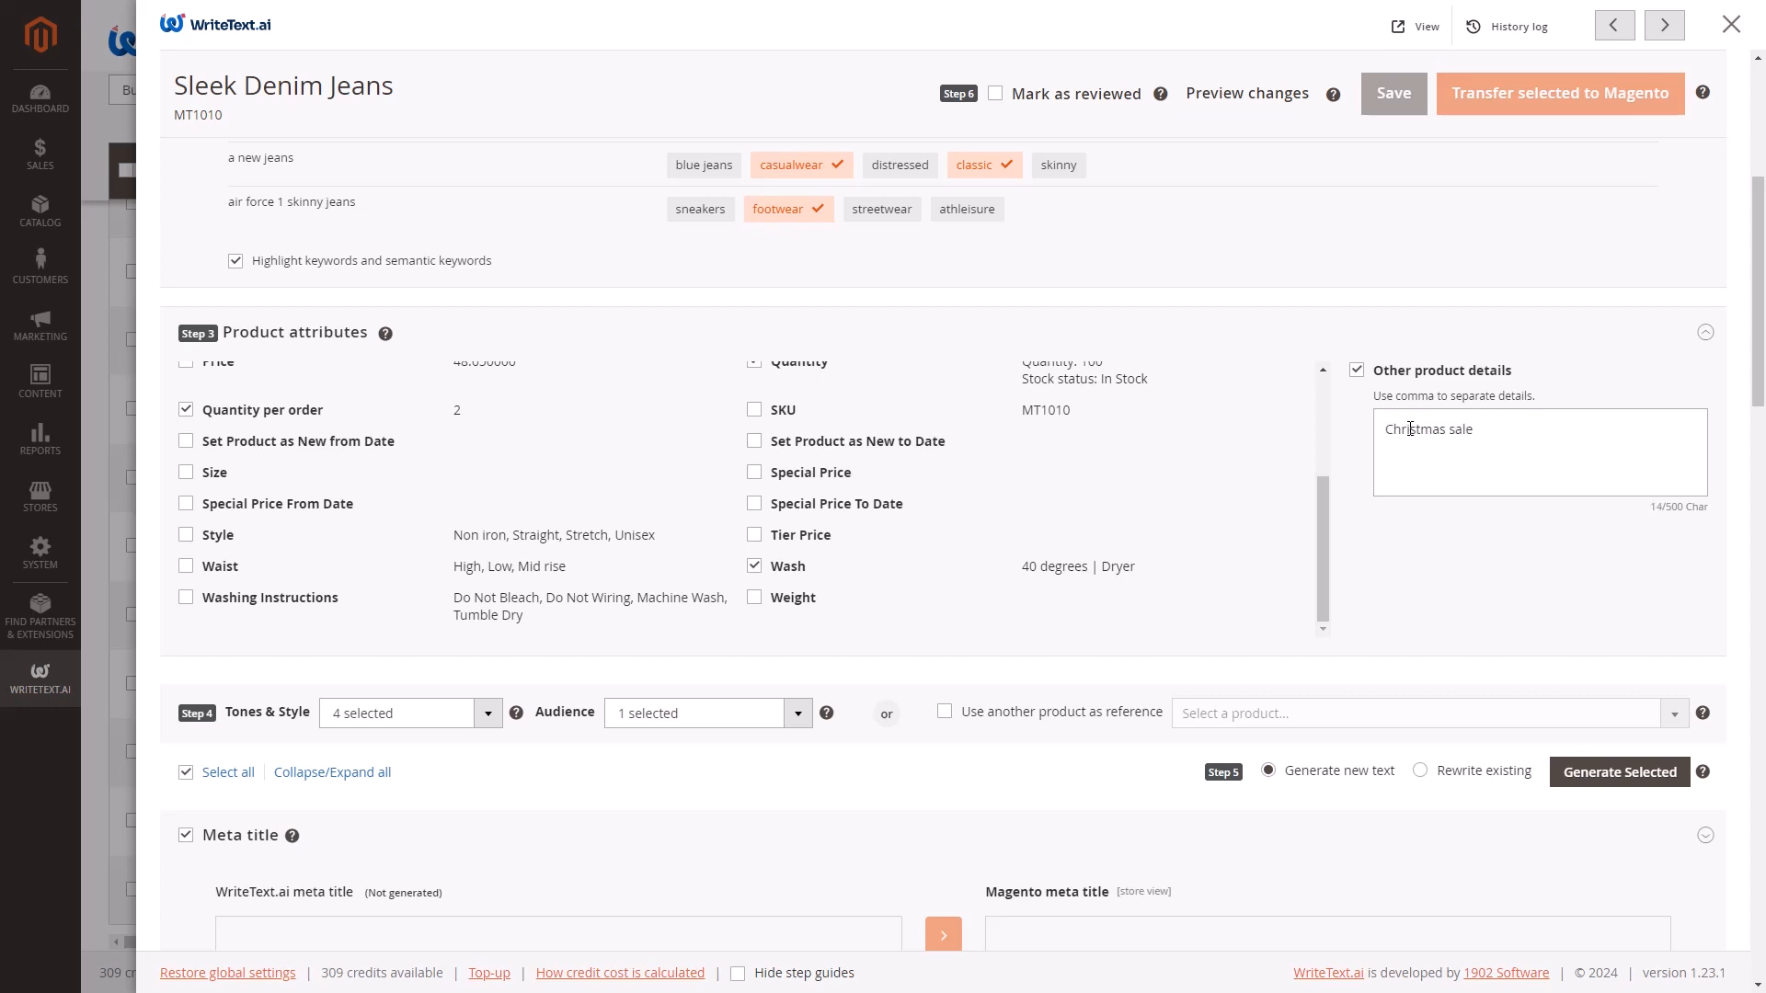
# Enter "Christmas sales - 10%" as other product details and include the Waist and Thumbnail attributes.
pyautogui.write('0')
pyautogui.click(186, 566)
pyautogui.moveTo(1319, 526); pyautogui.dragTo(1326, 411)
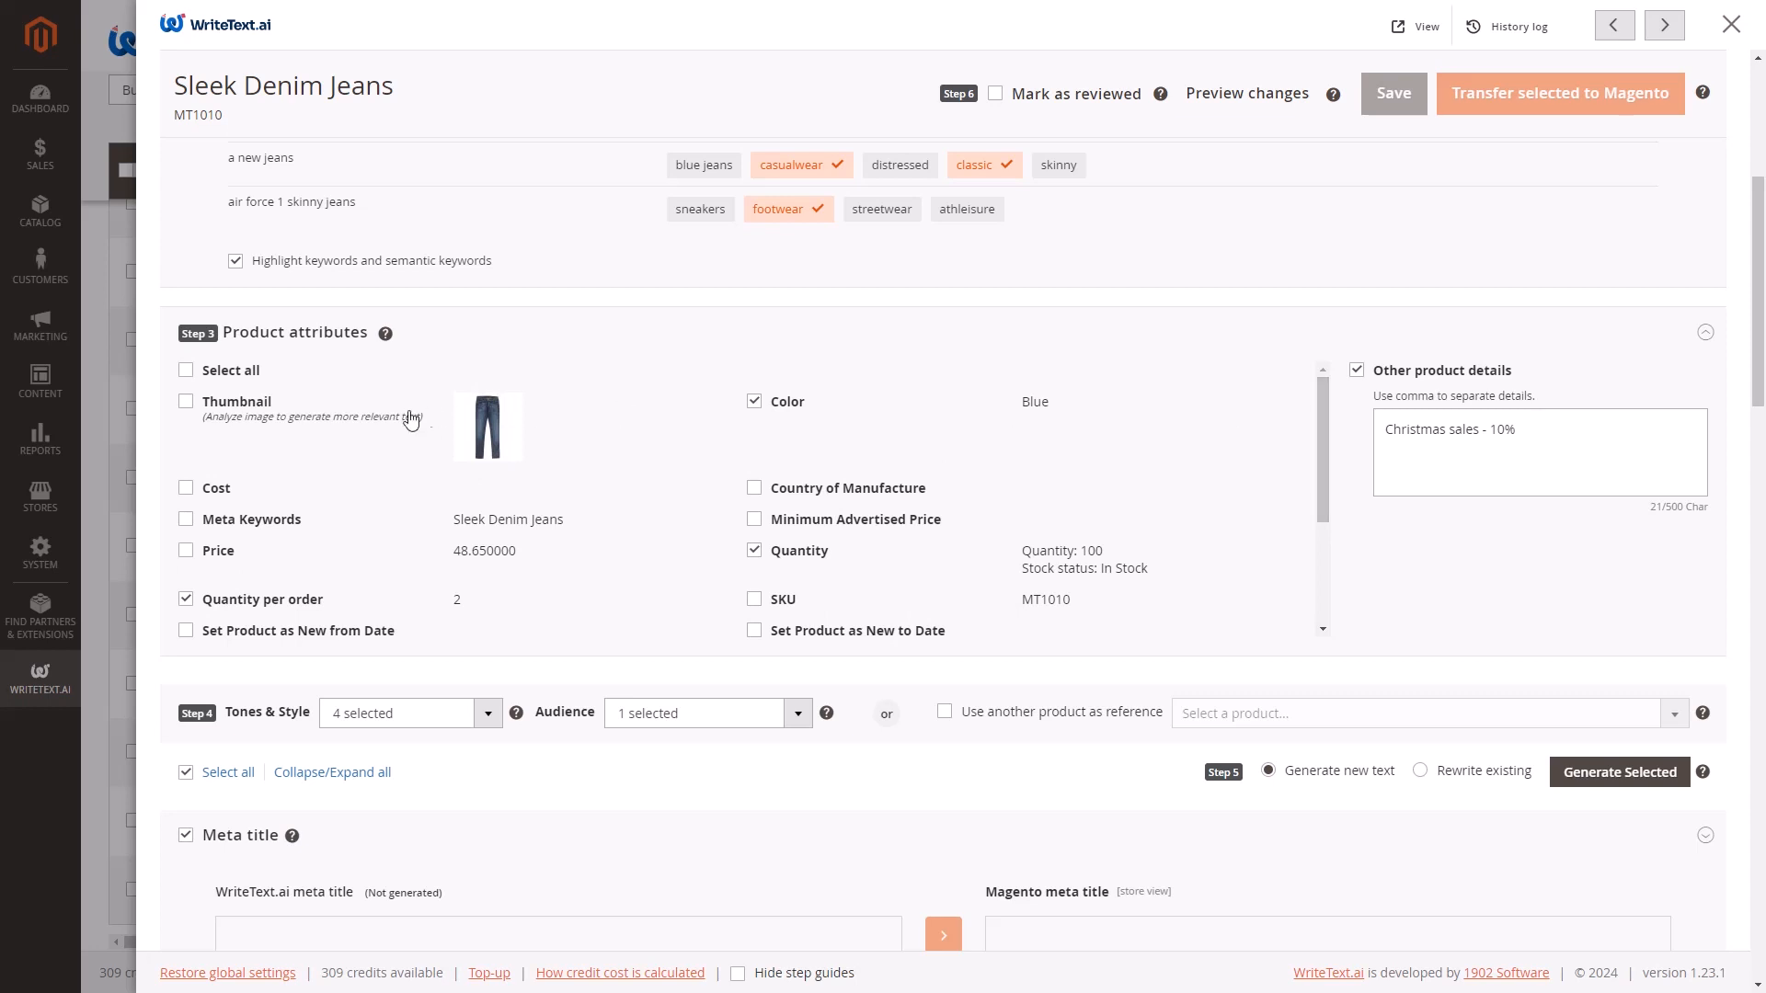
pyautogui.click(187, 403)
# Adjust the selected tones to include Informational and set the writing style to Modern.
pyautogui.scroll(-4, 971, 749)
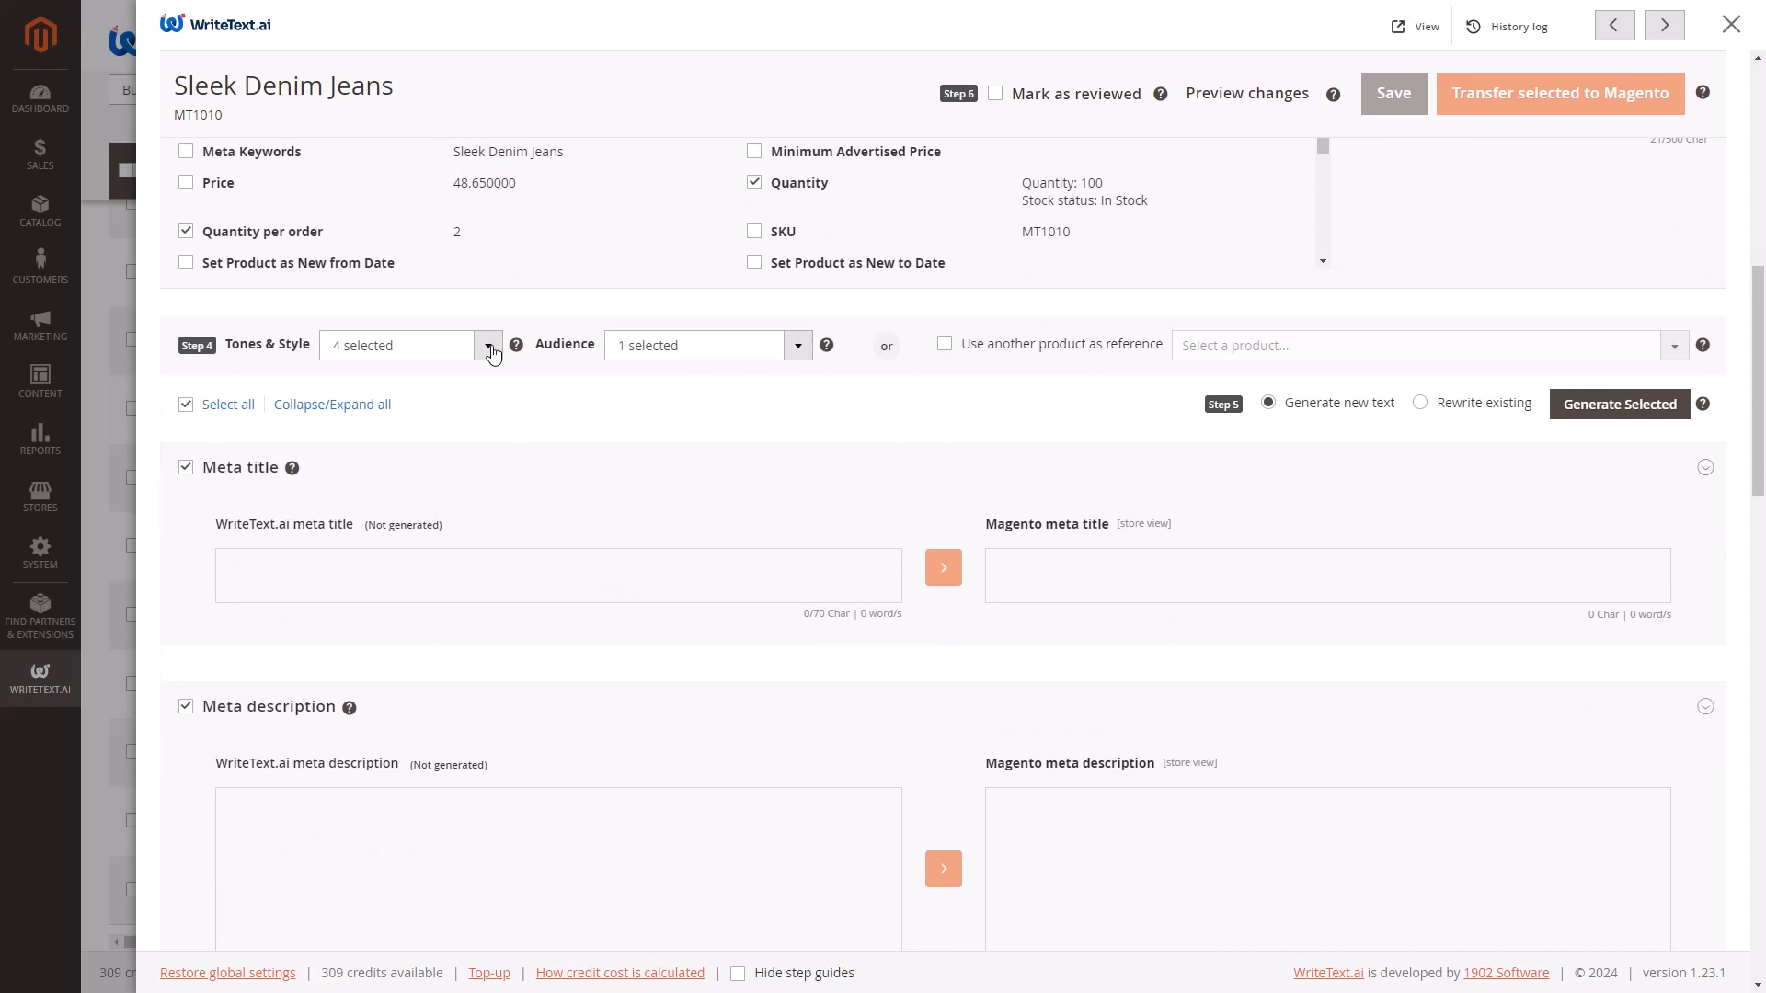
pyautogui.click(488, 345)
pyautogui.click(349, 471)
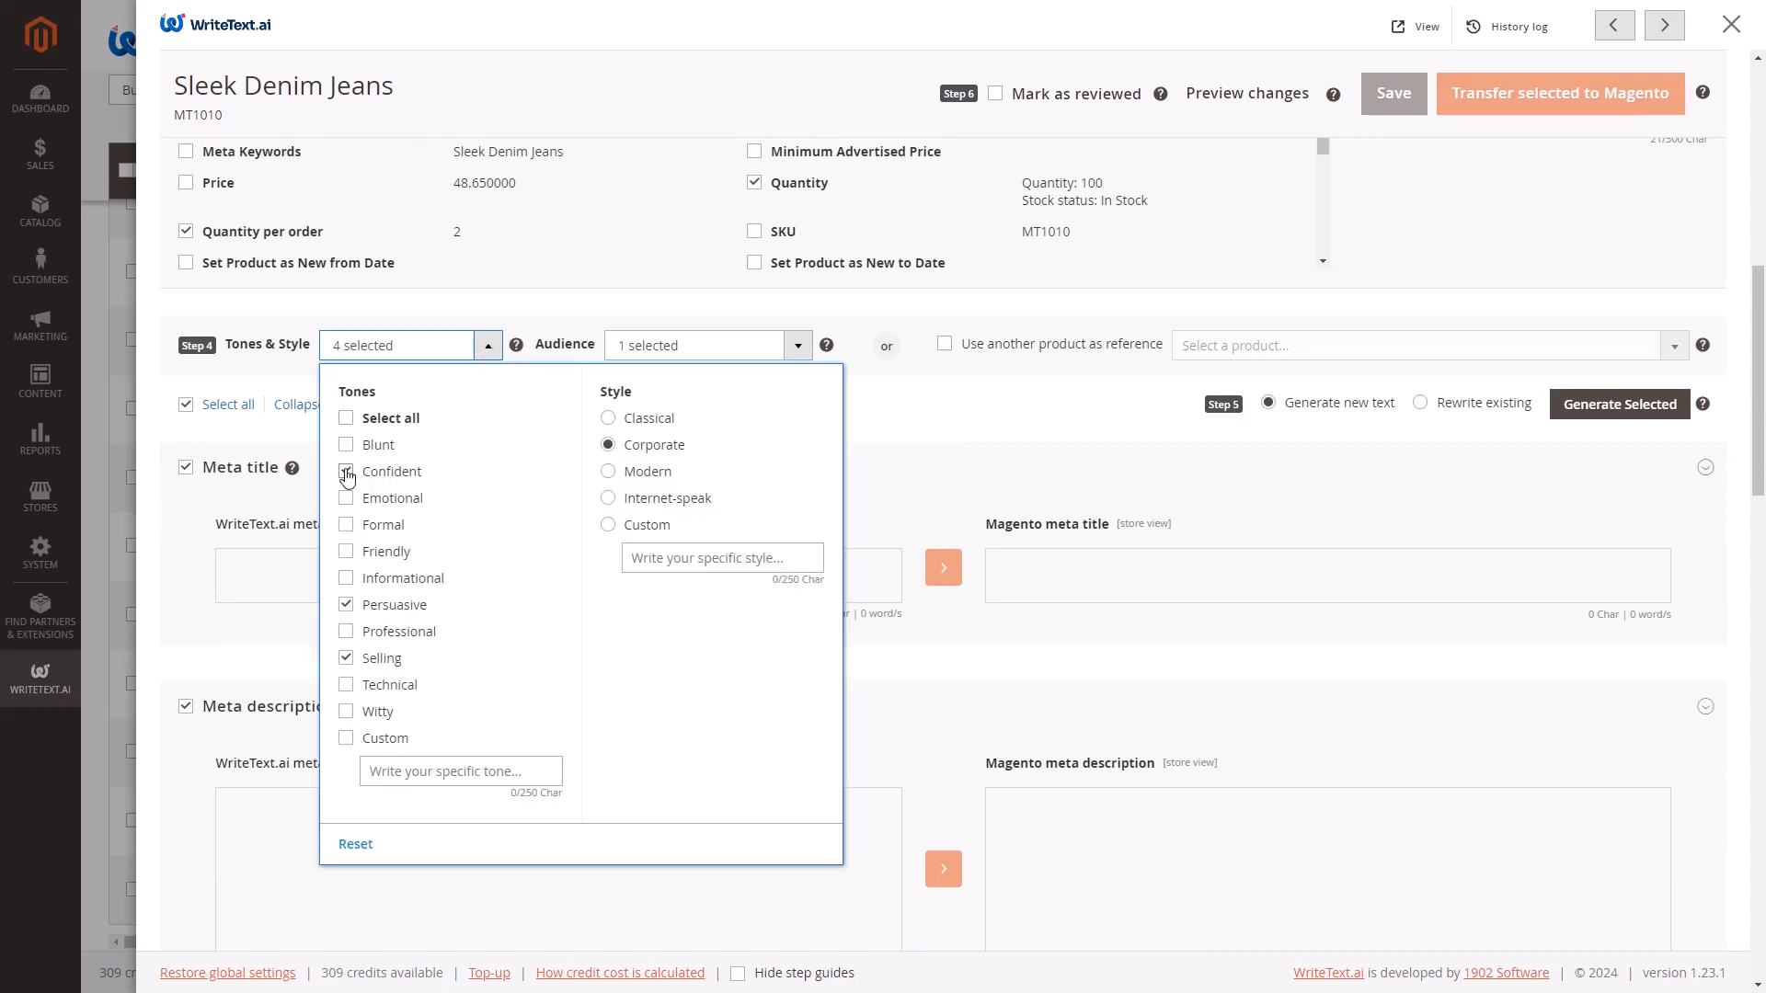
pyautogui.click(344, 580)
pyautogui.click(346, 659)
pyautogui.click(607, 472)
# Set the audience to Female, Male and Gen Z (1997-2012), using the suggested target market "Fashion-conscious young adults wanting new denim styles.".
pyautogui.click(793, 345)
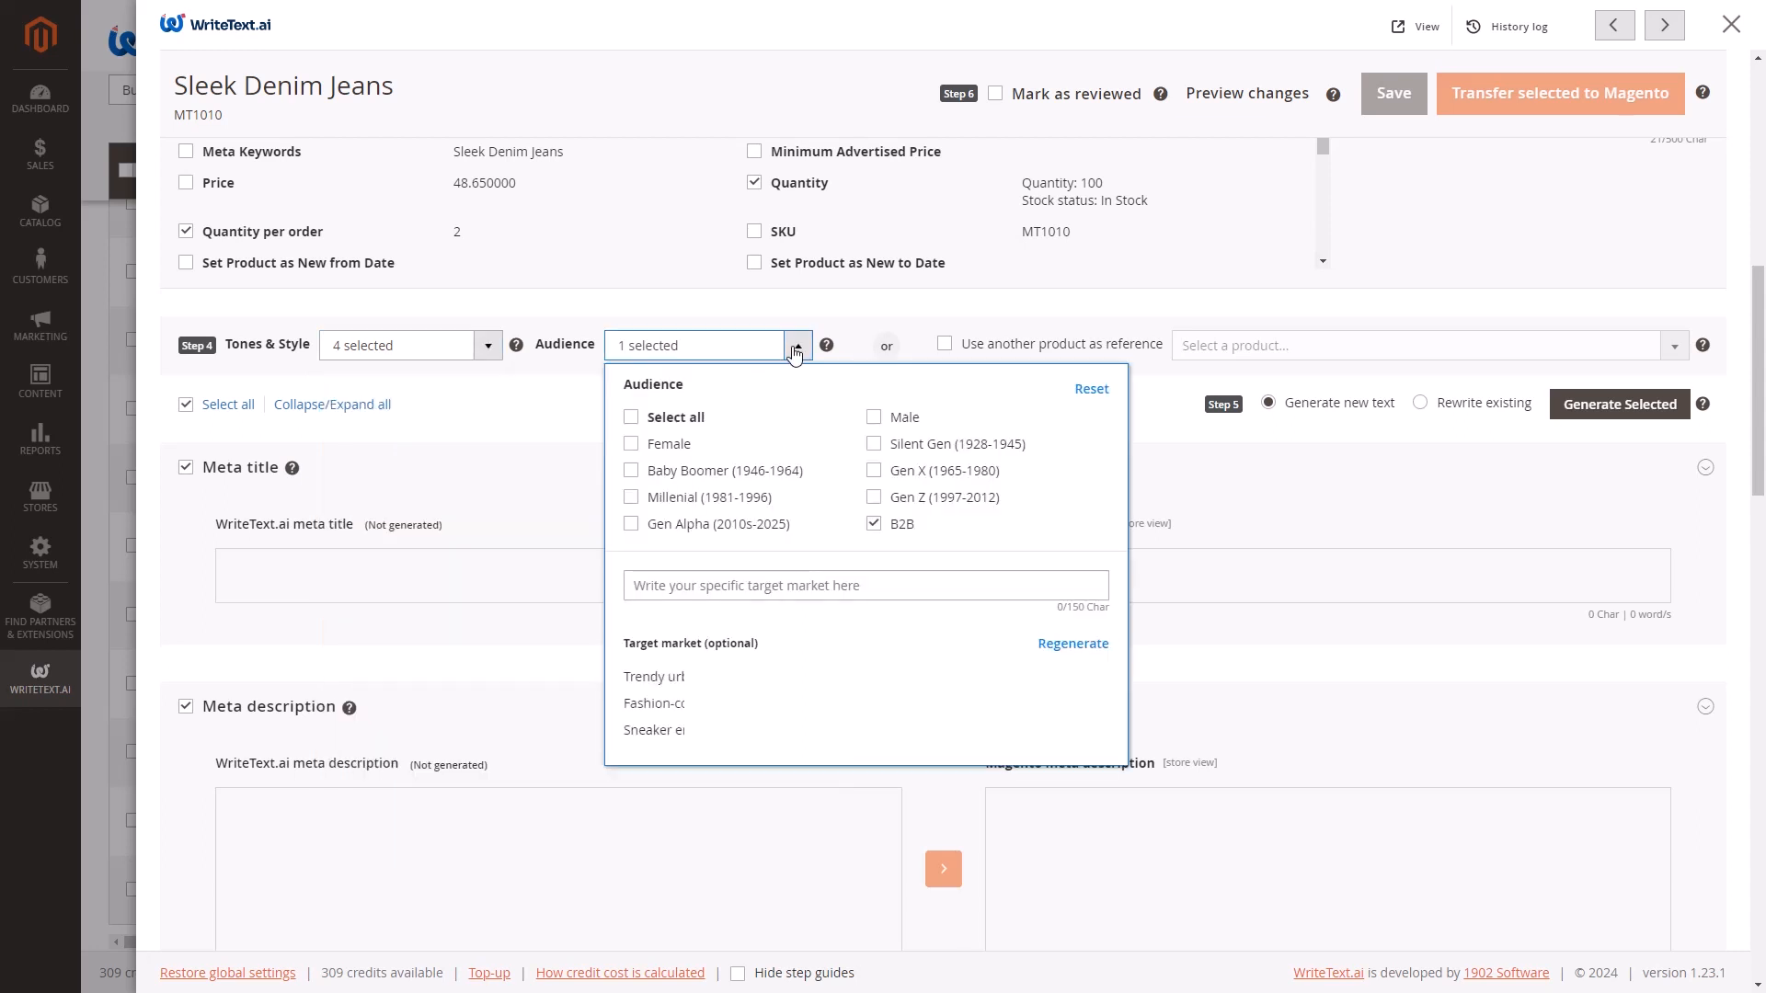
pyautogui.click(631, 444)
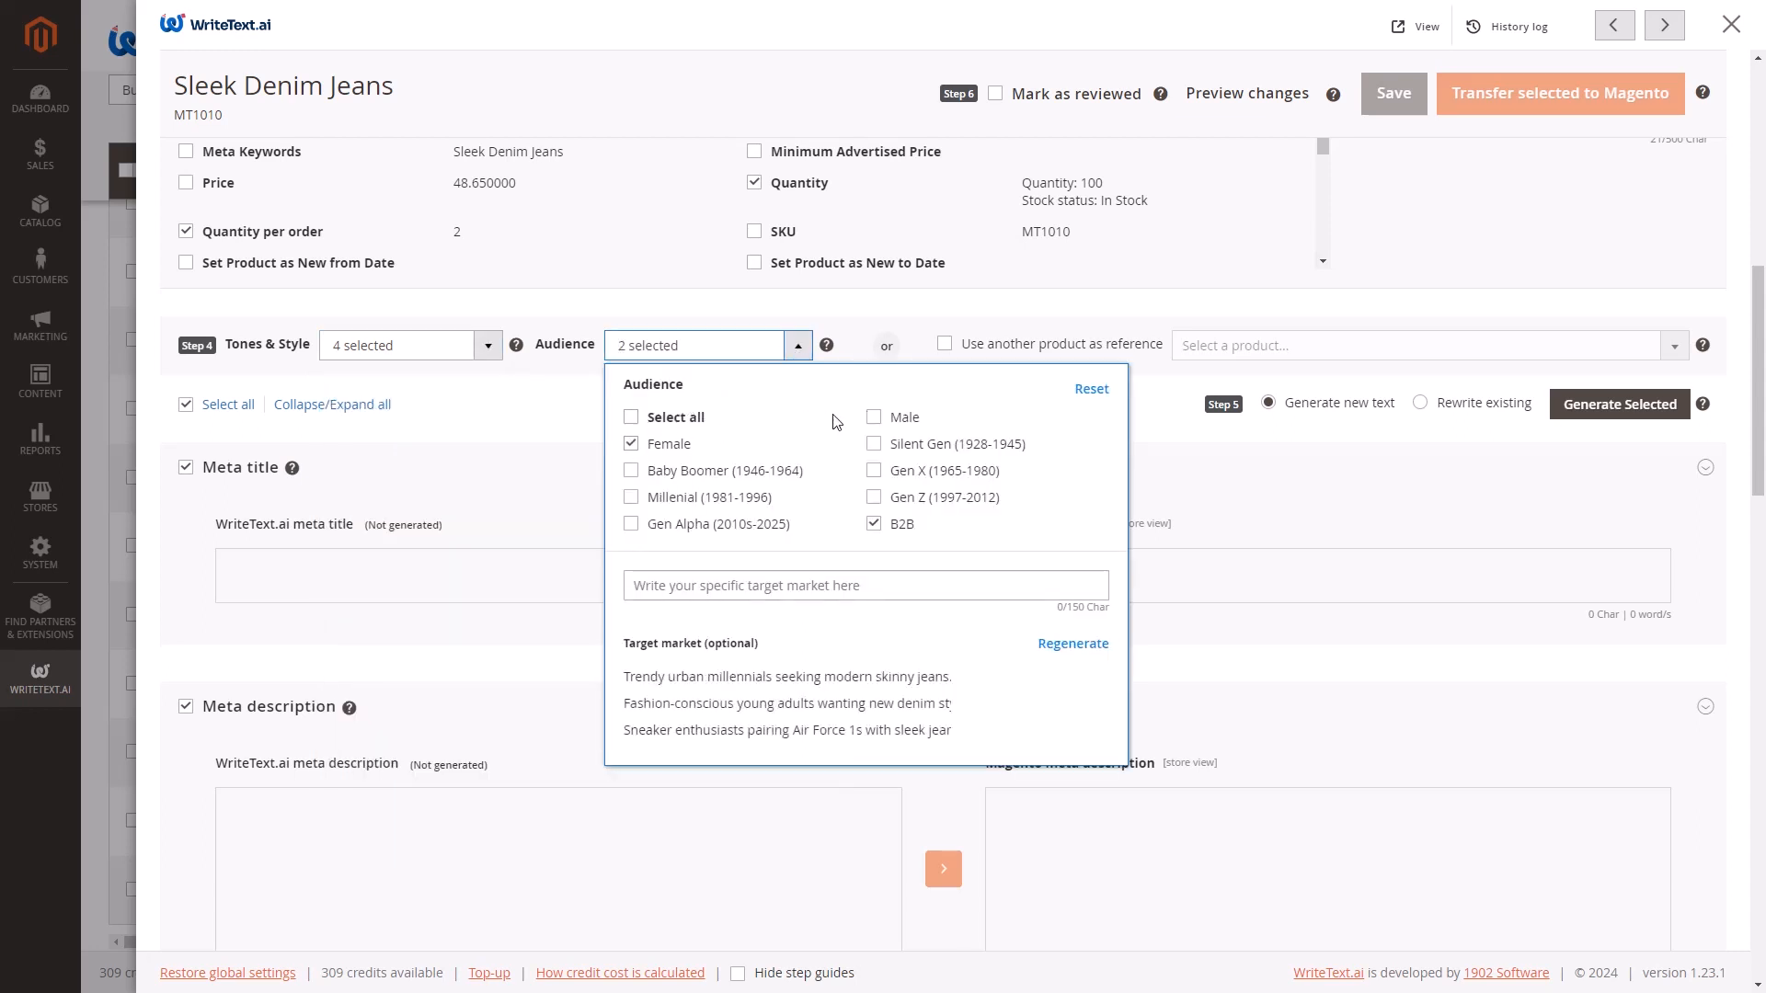
pyautogui.click(876, 419)
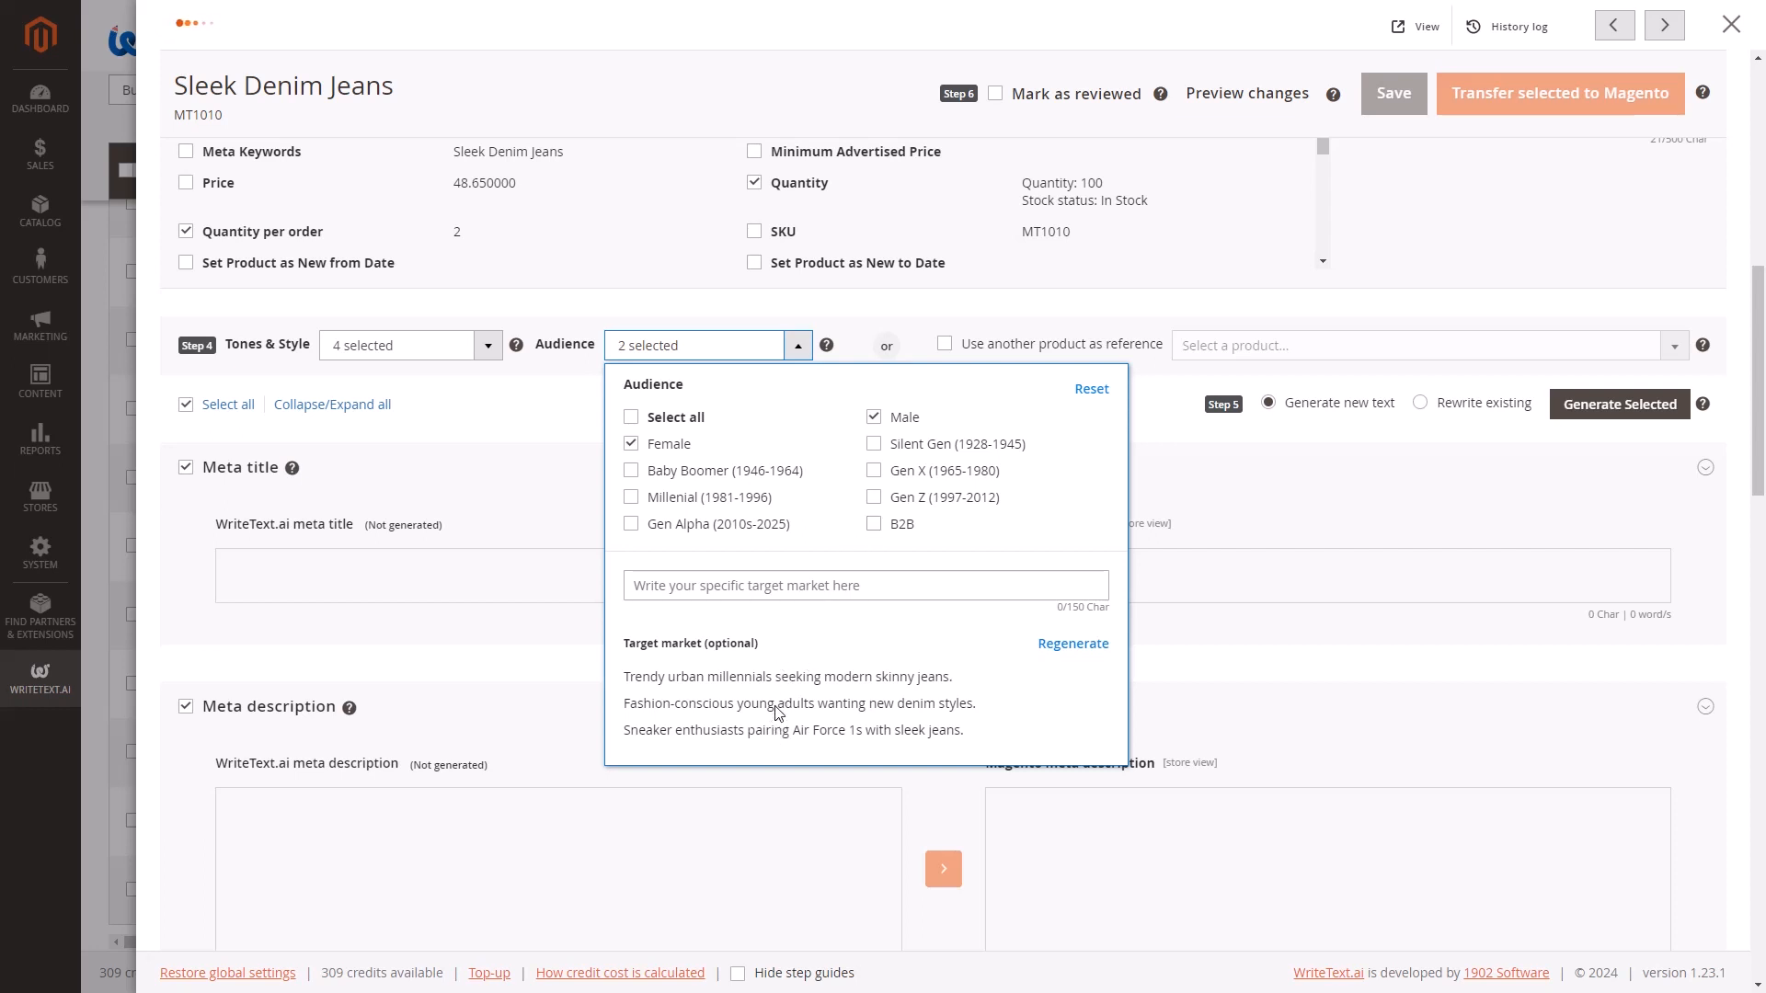
pyautogui.click(775, 713)
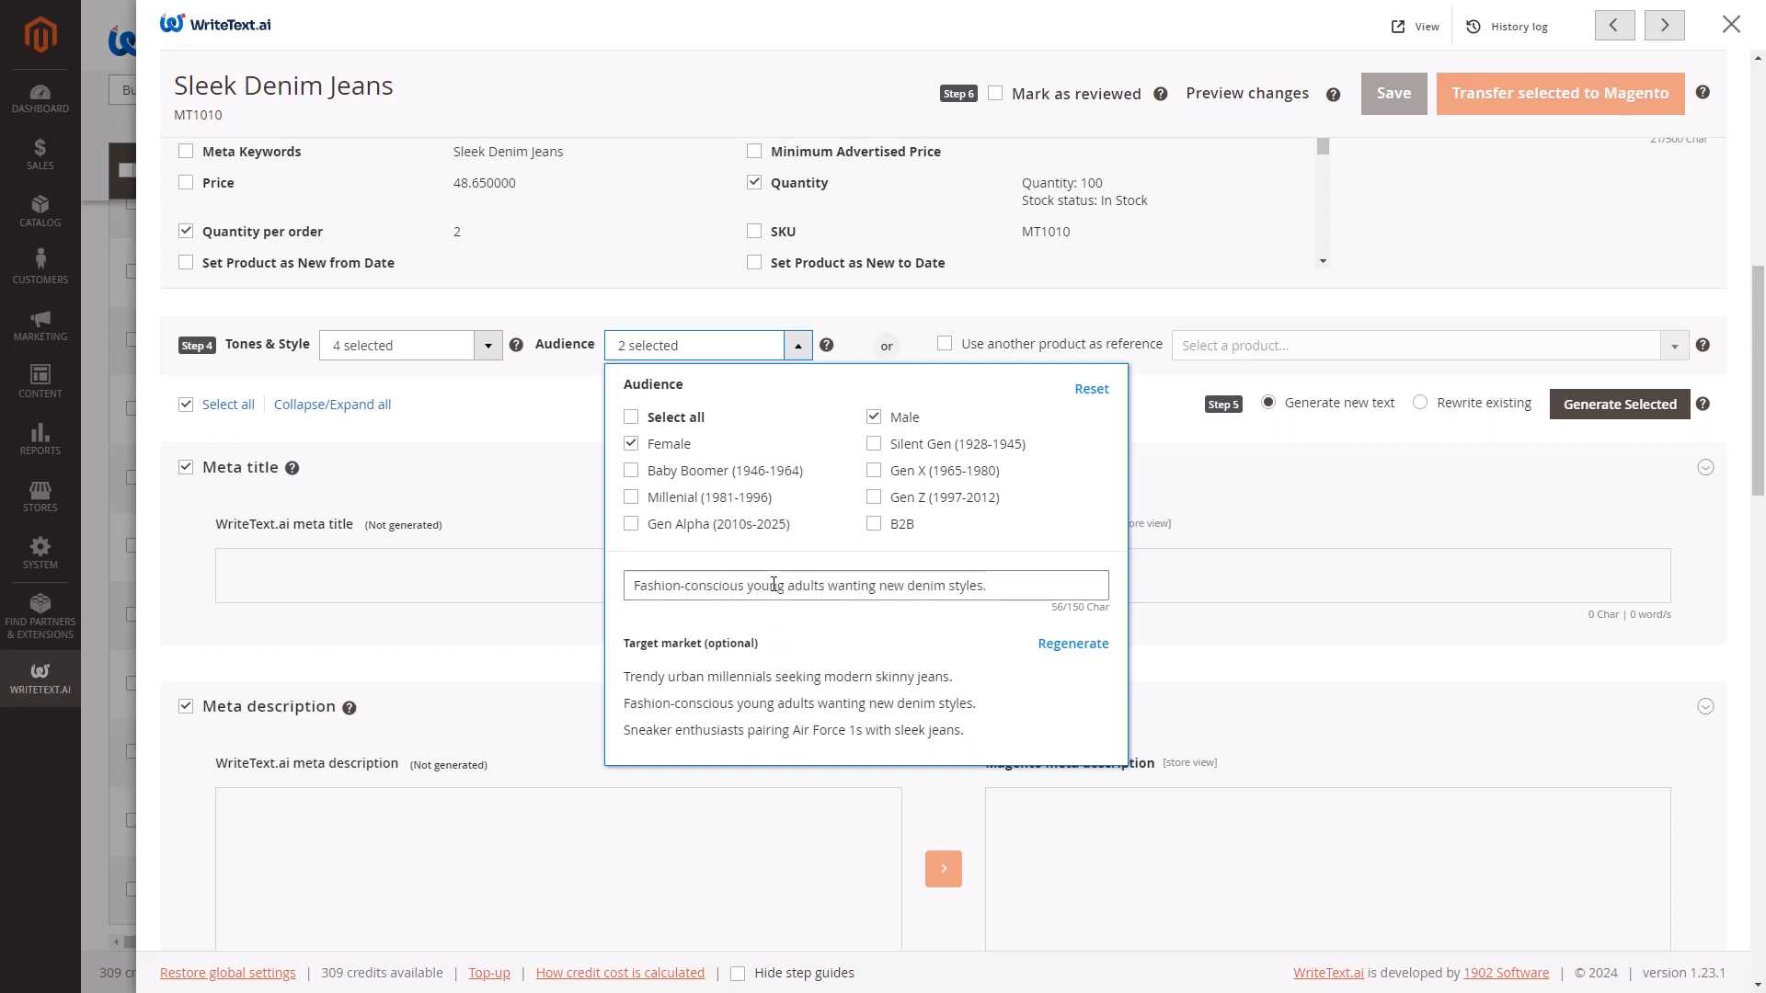
pyautogui.click(874, 499)
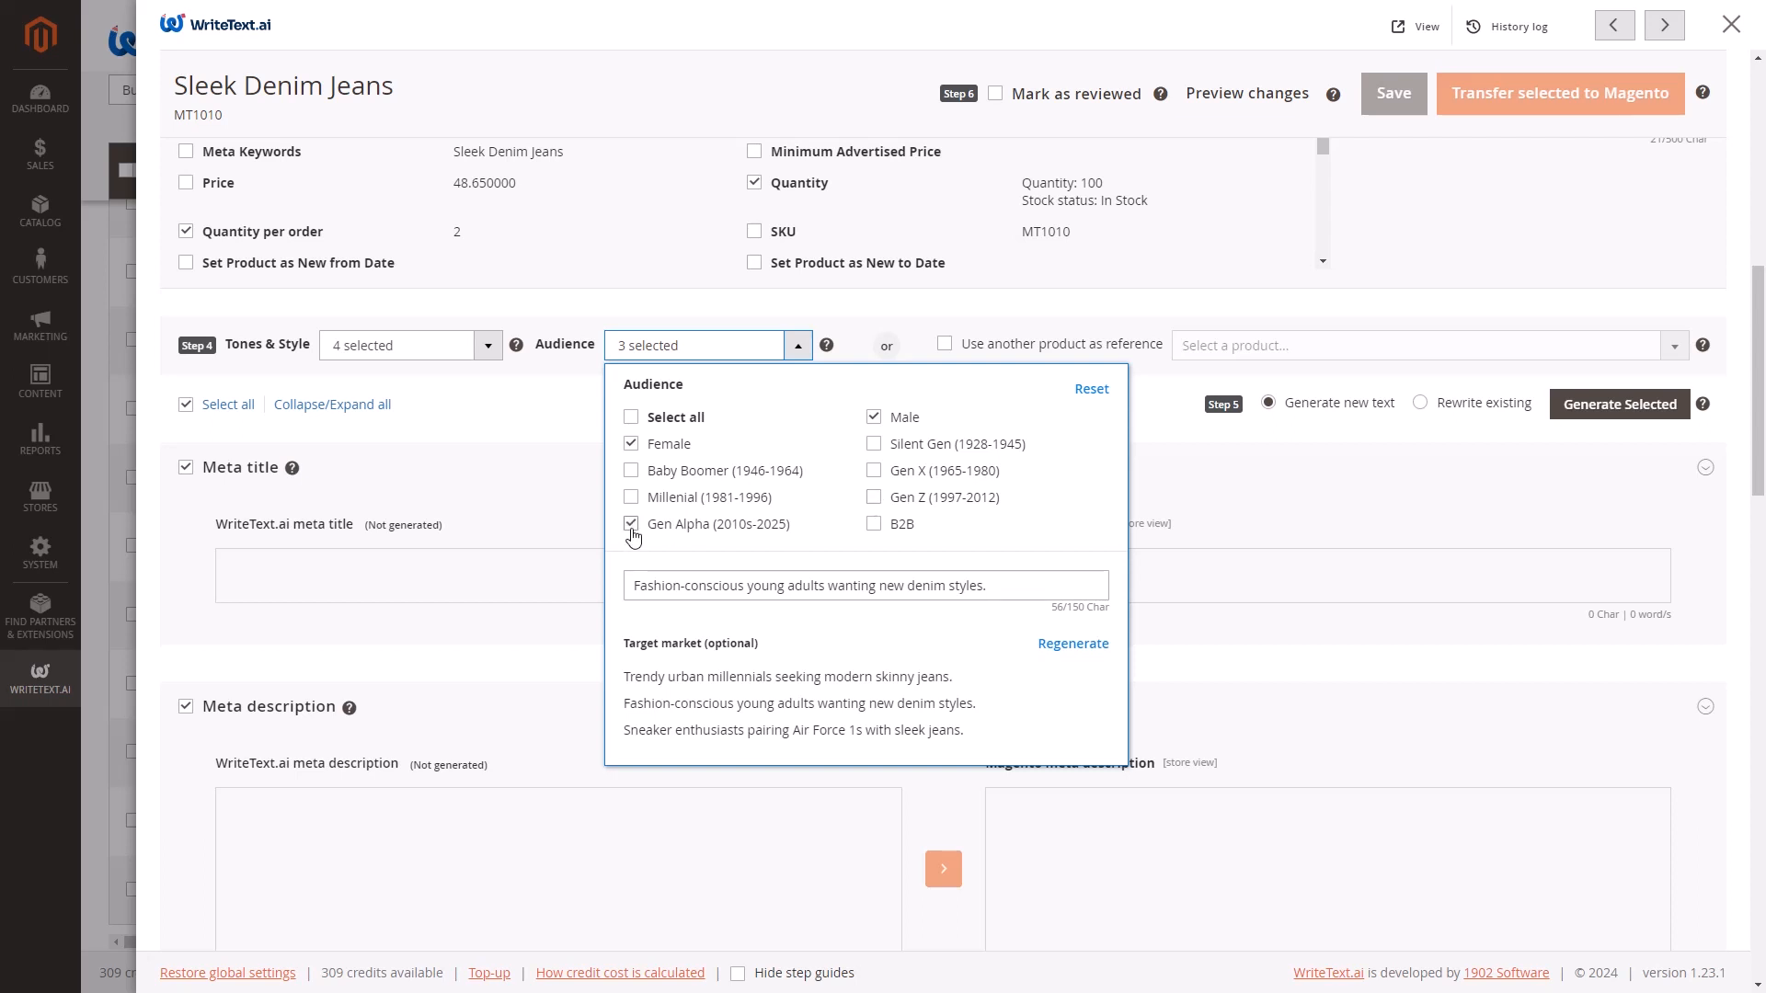
pyautogui.click(887, 320)
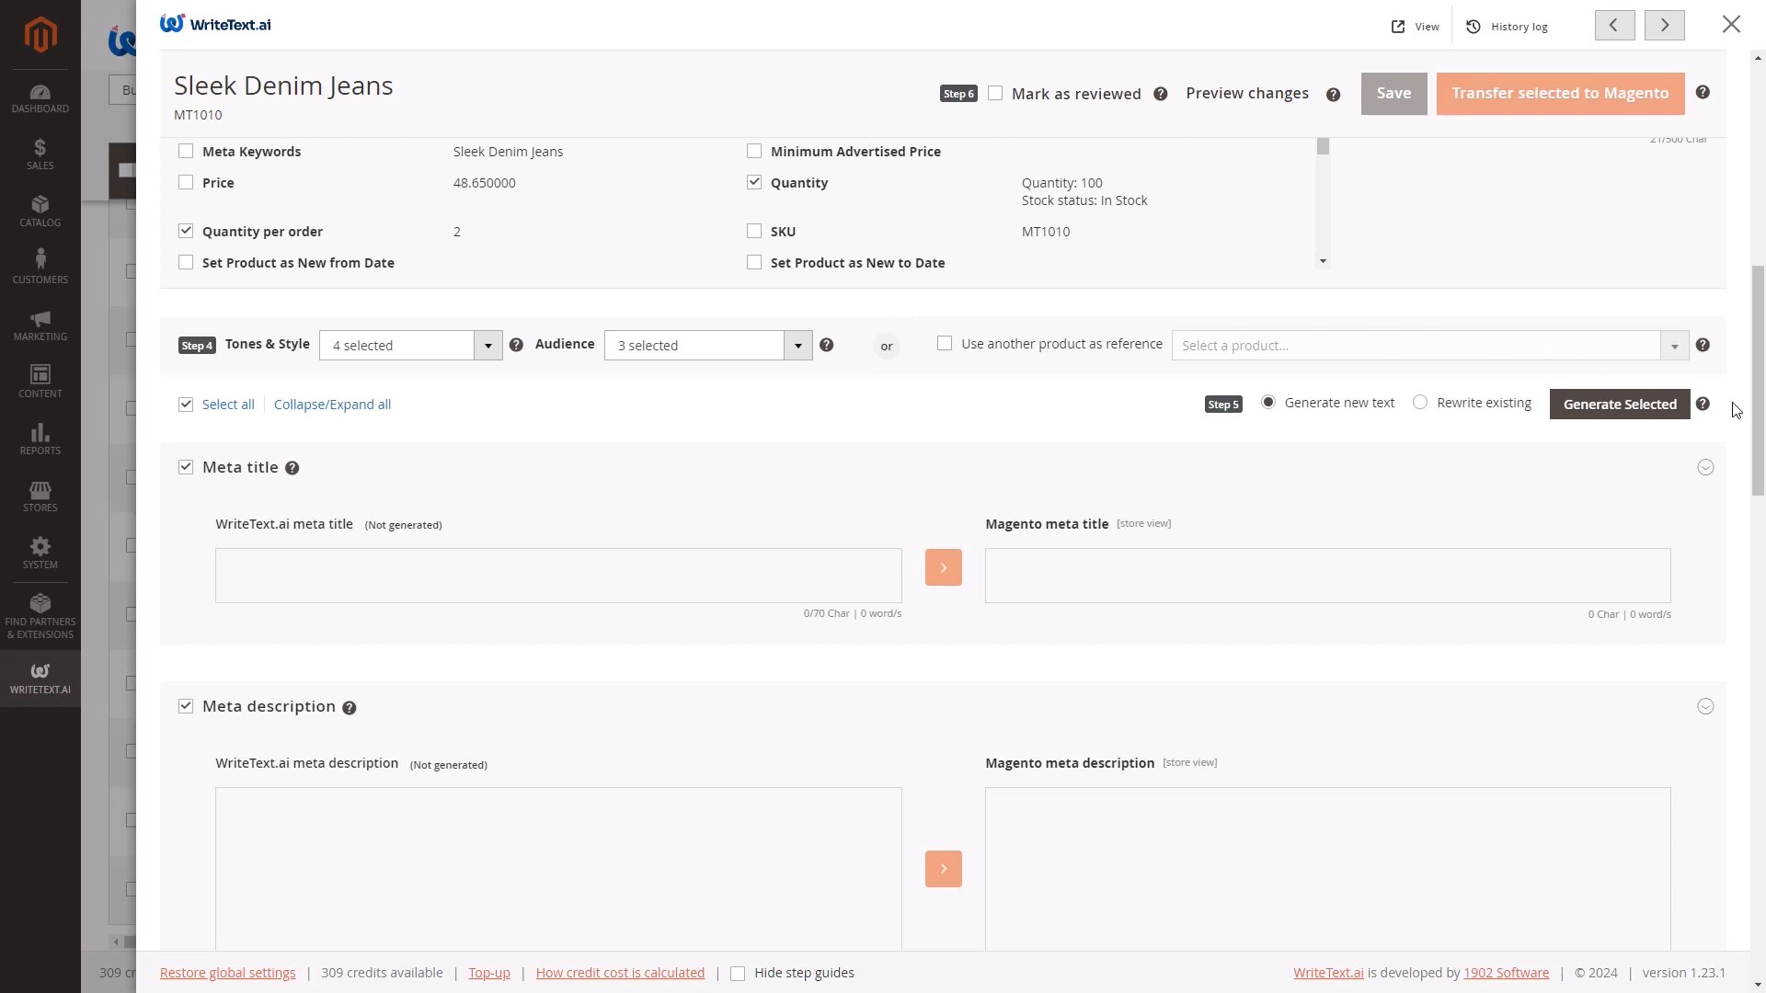
pyautogui.scroll(-3, 1735, 410)
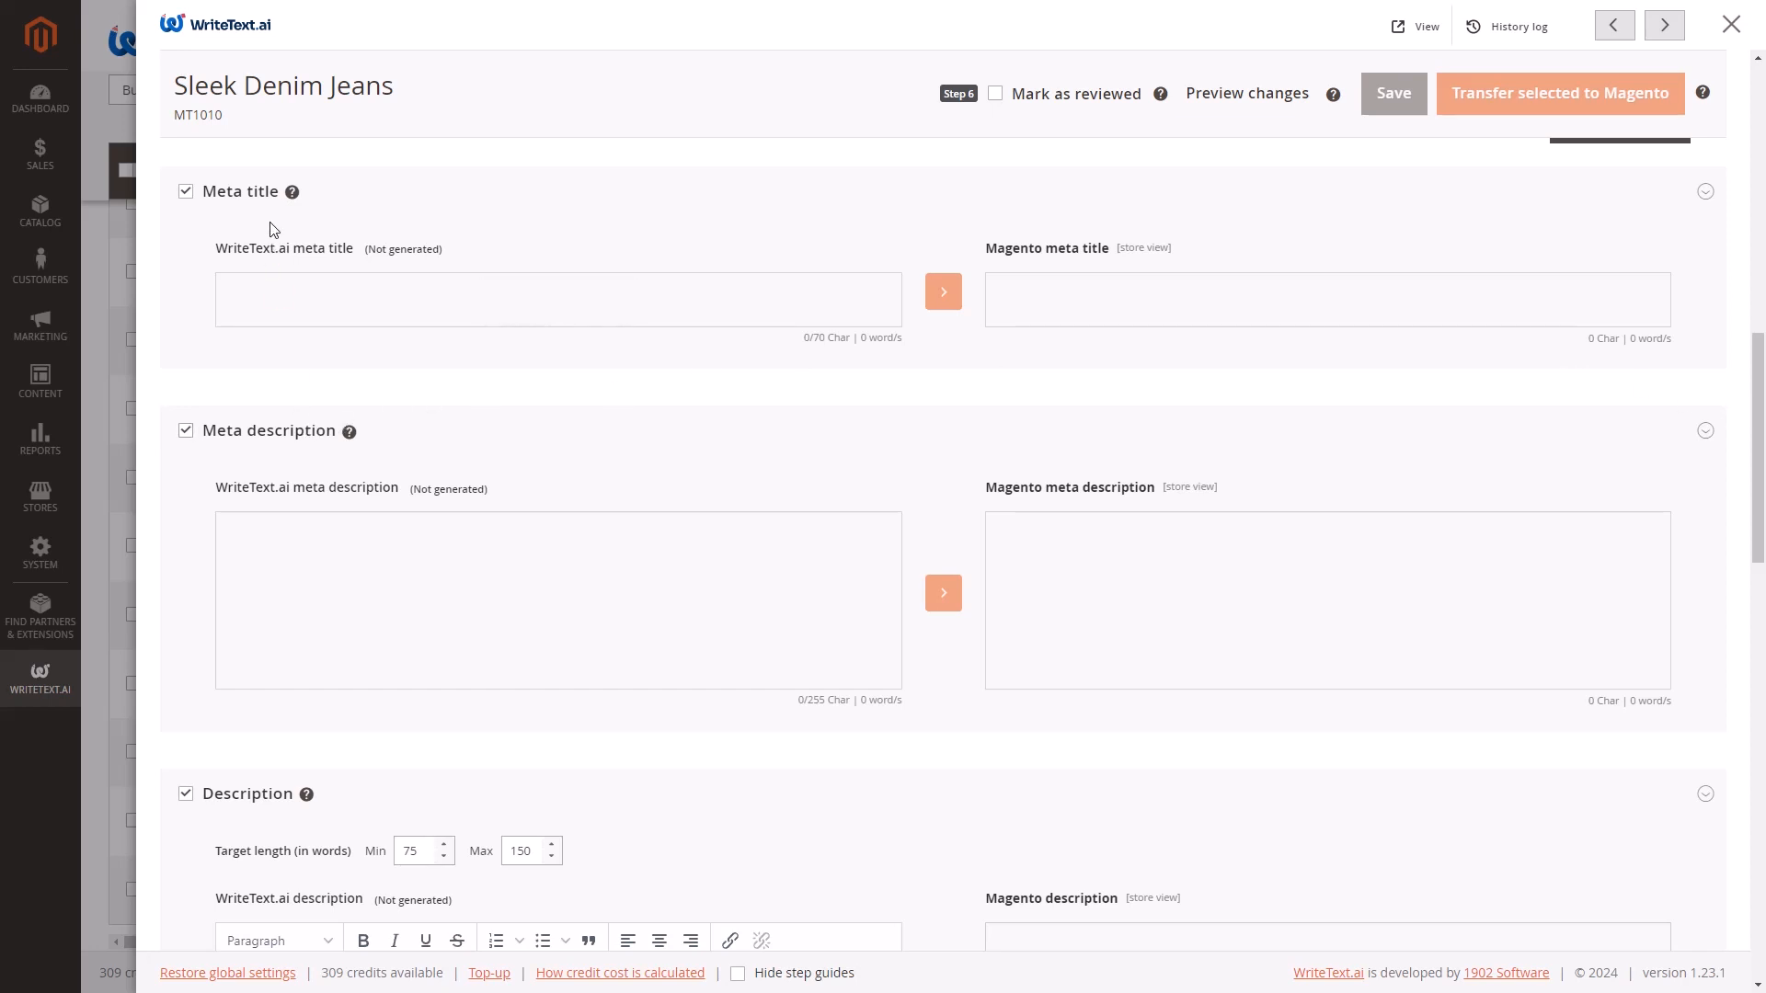
pyautogui.scroll(1, 270, 230)
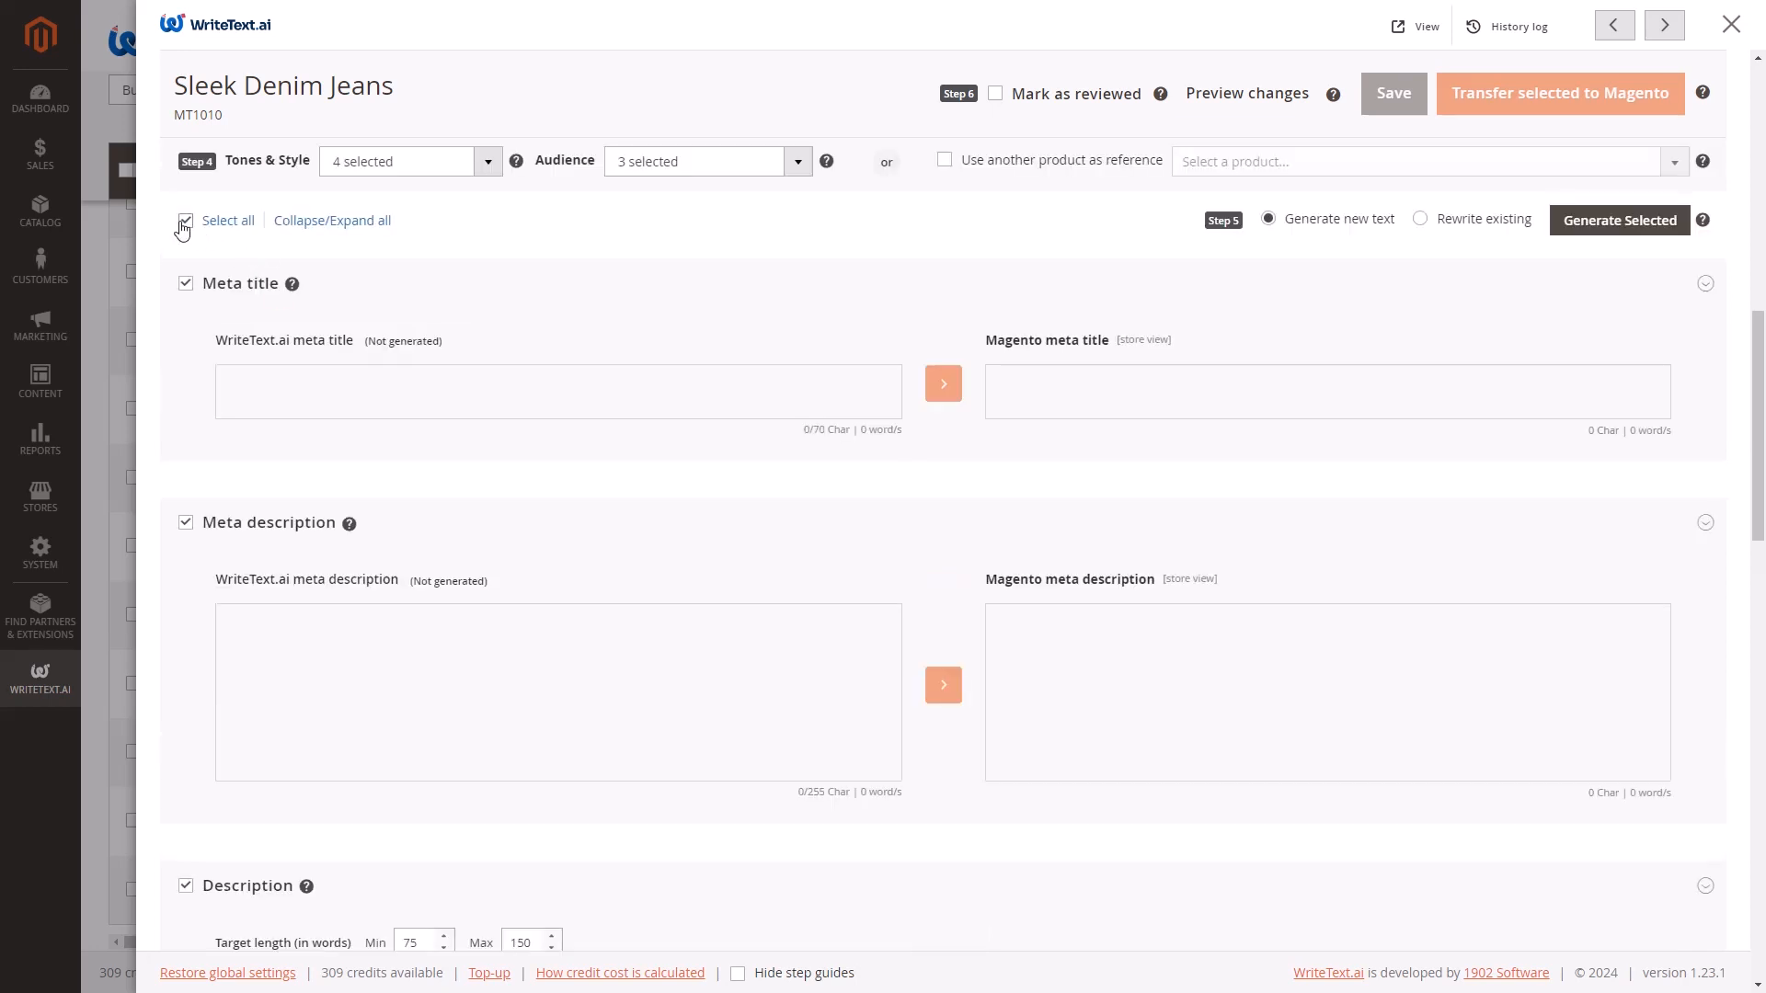
# Generate new text for all selected Sleek Denim Jeans fields and dismiss the completion notice.
pyautogui.click(1619, 230)
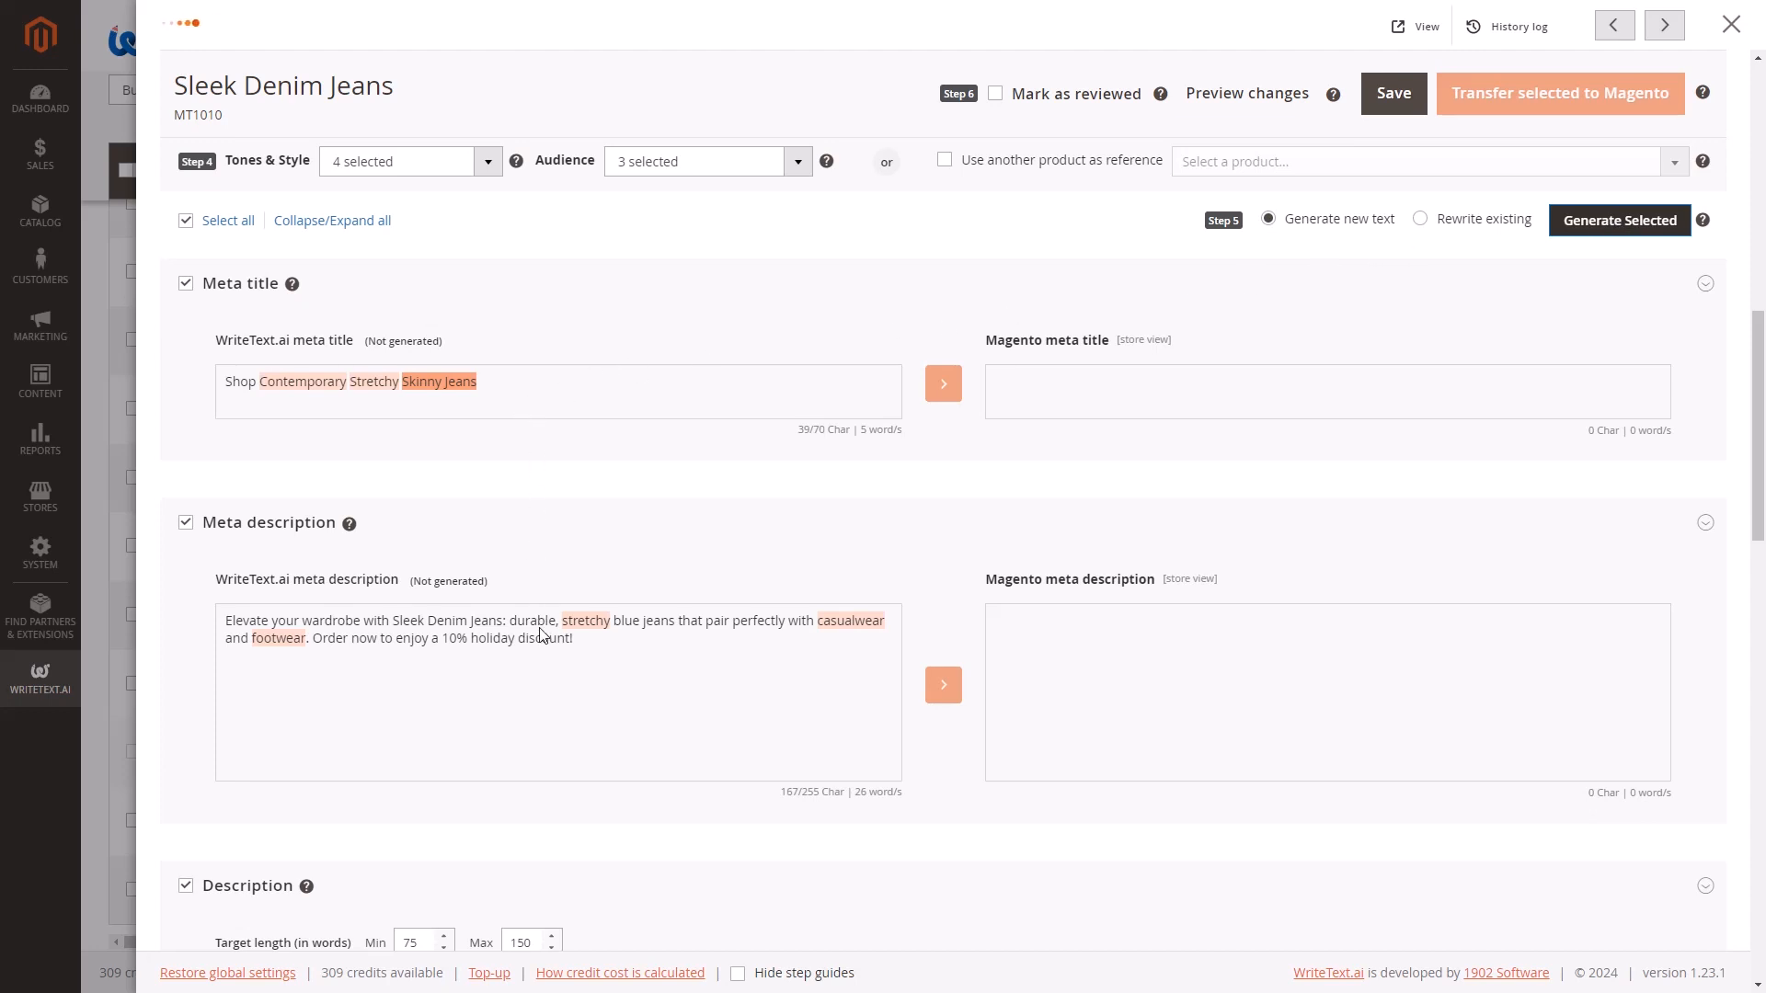
pyautogui.scroll(-2, 947, 749)
pyautogui.scroll(-4, 947, 750)
pyautogui.scroll(5, 947, 750)
pyautogui.scroll(-2, 947, 750)
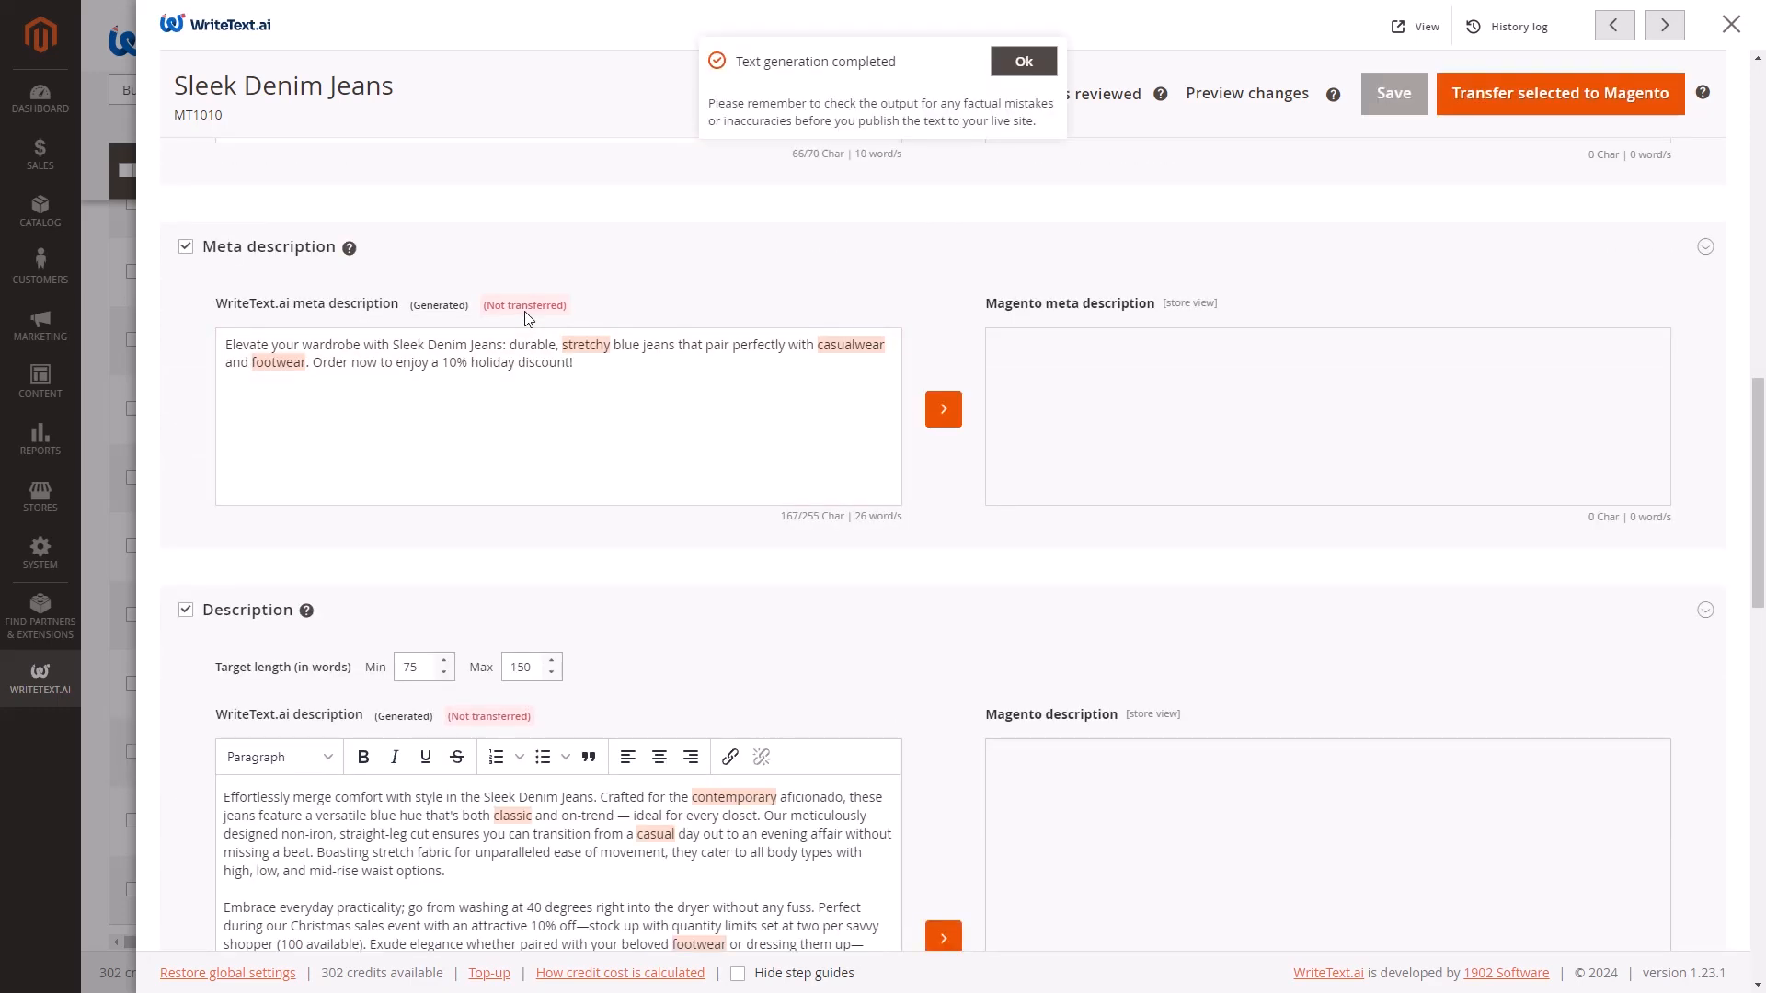
pyautogui.click(1042, 65)
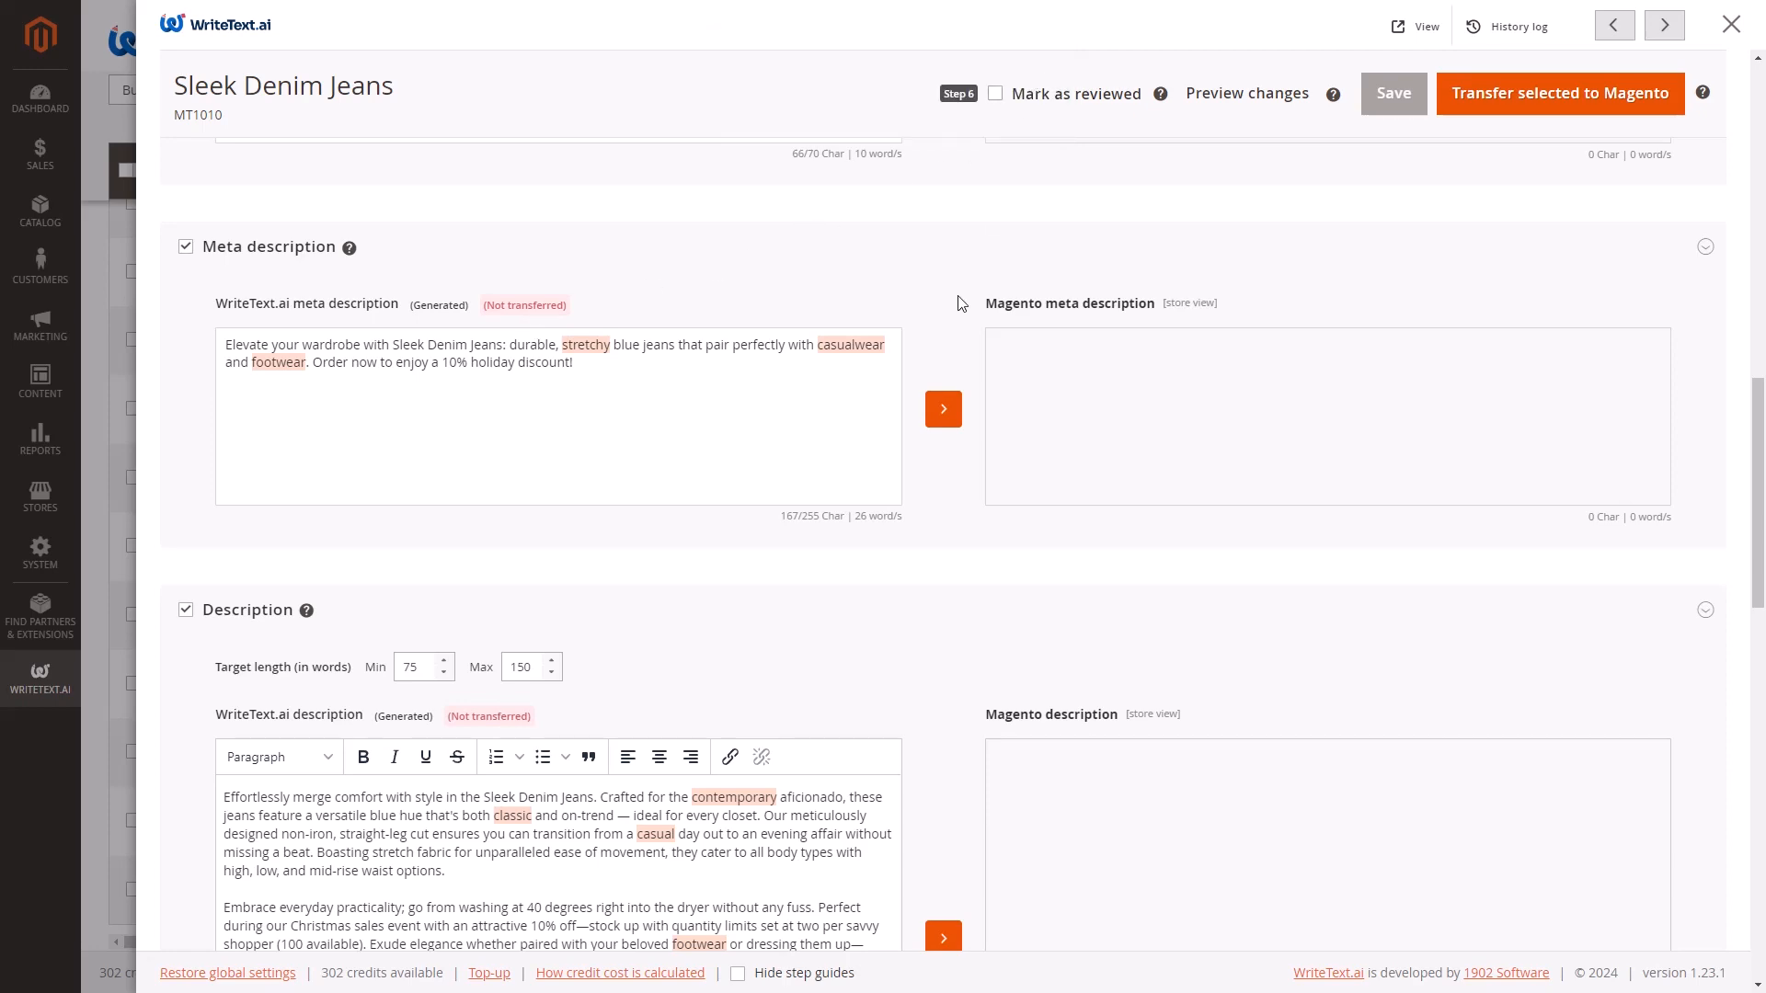
# Review the generated meta title, meta description, description, short description and image alt texts.
pyautogui.scroll(-10, 1050, 579)
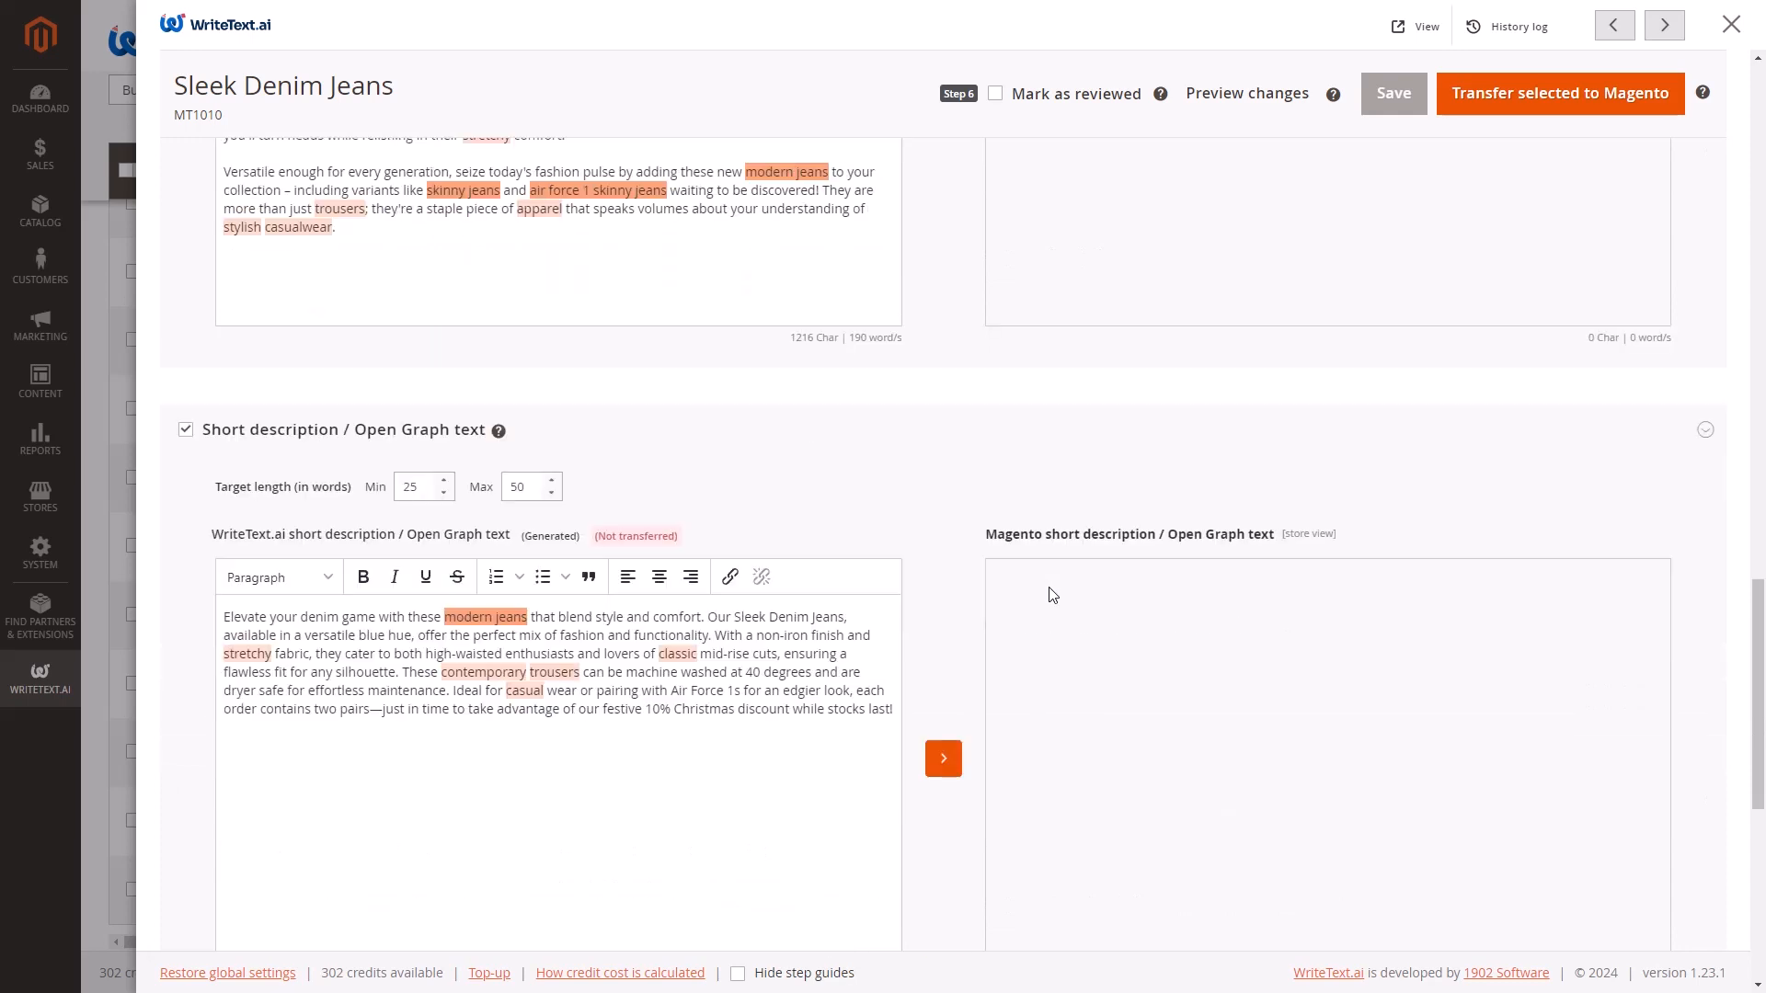
pyautogui.scroll(-8, 1053, 596)
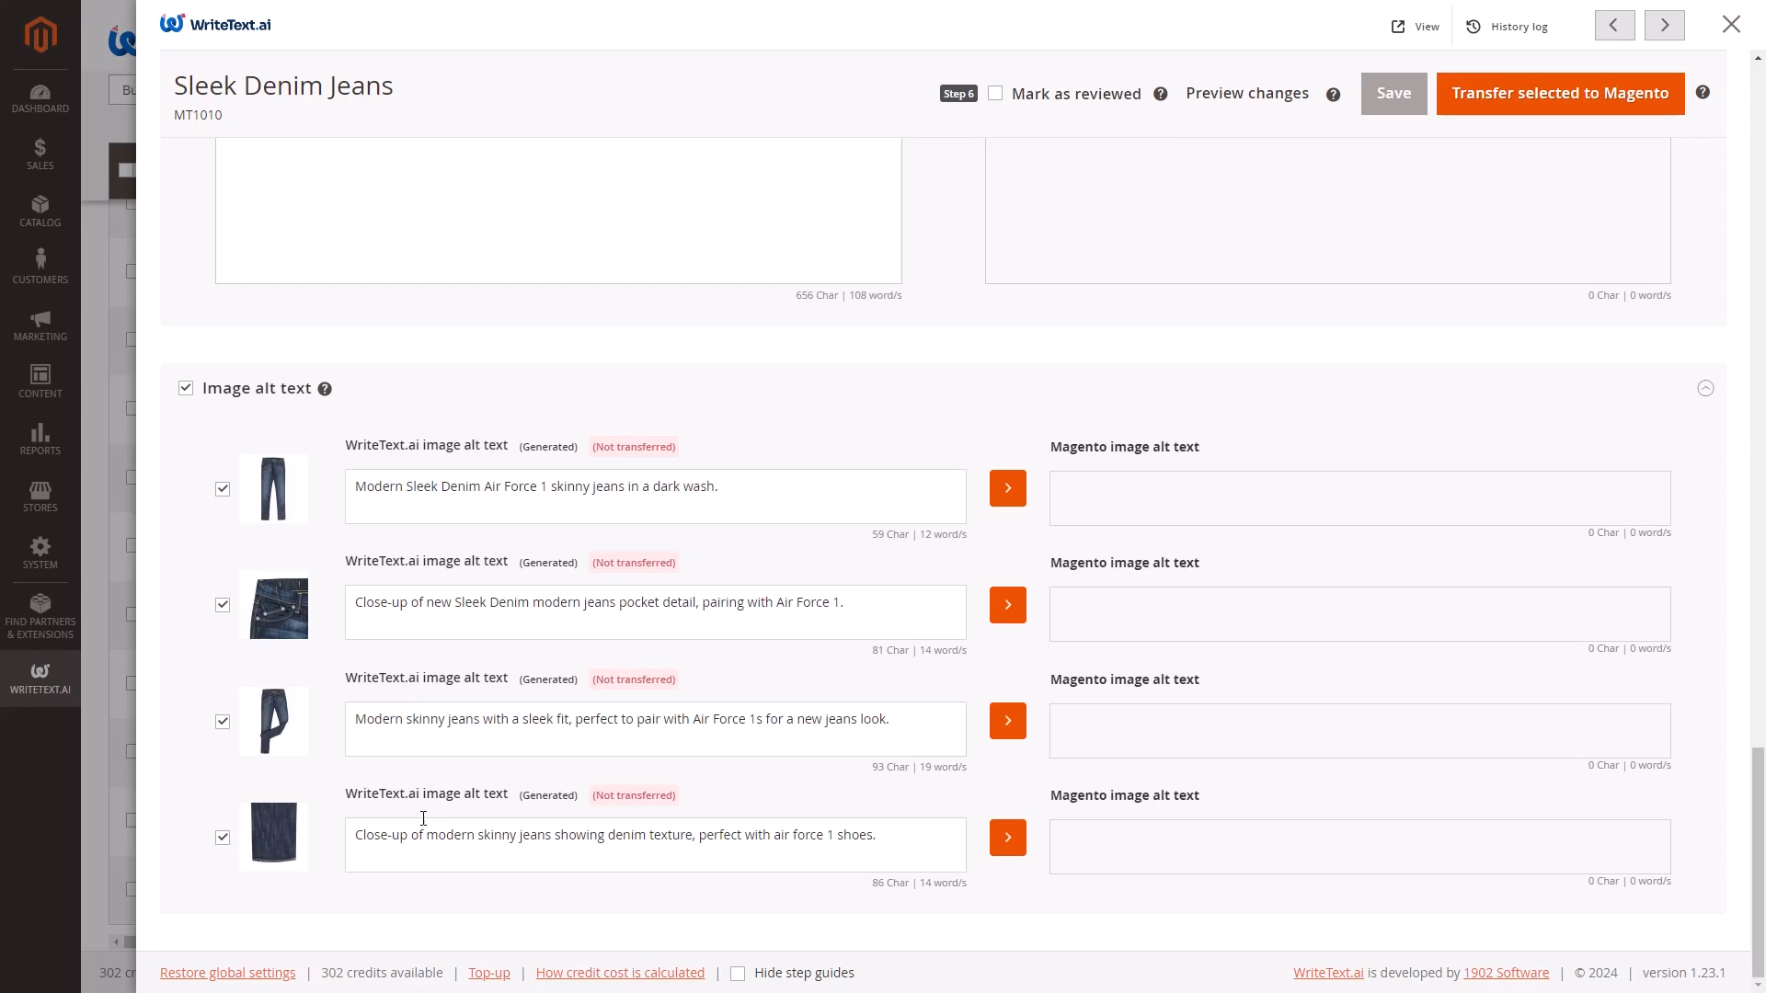
pyautogui.scroll(5, 822, 762)
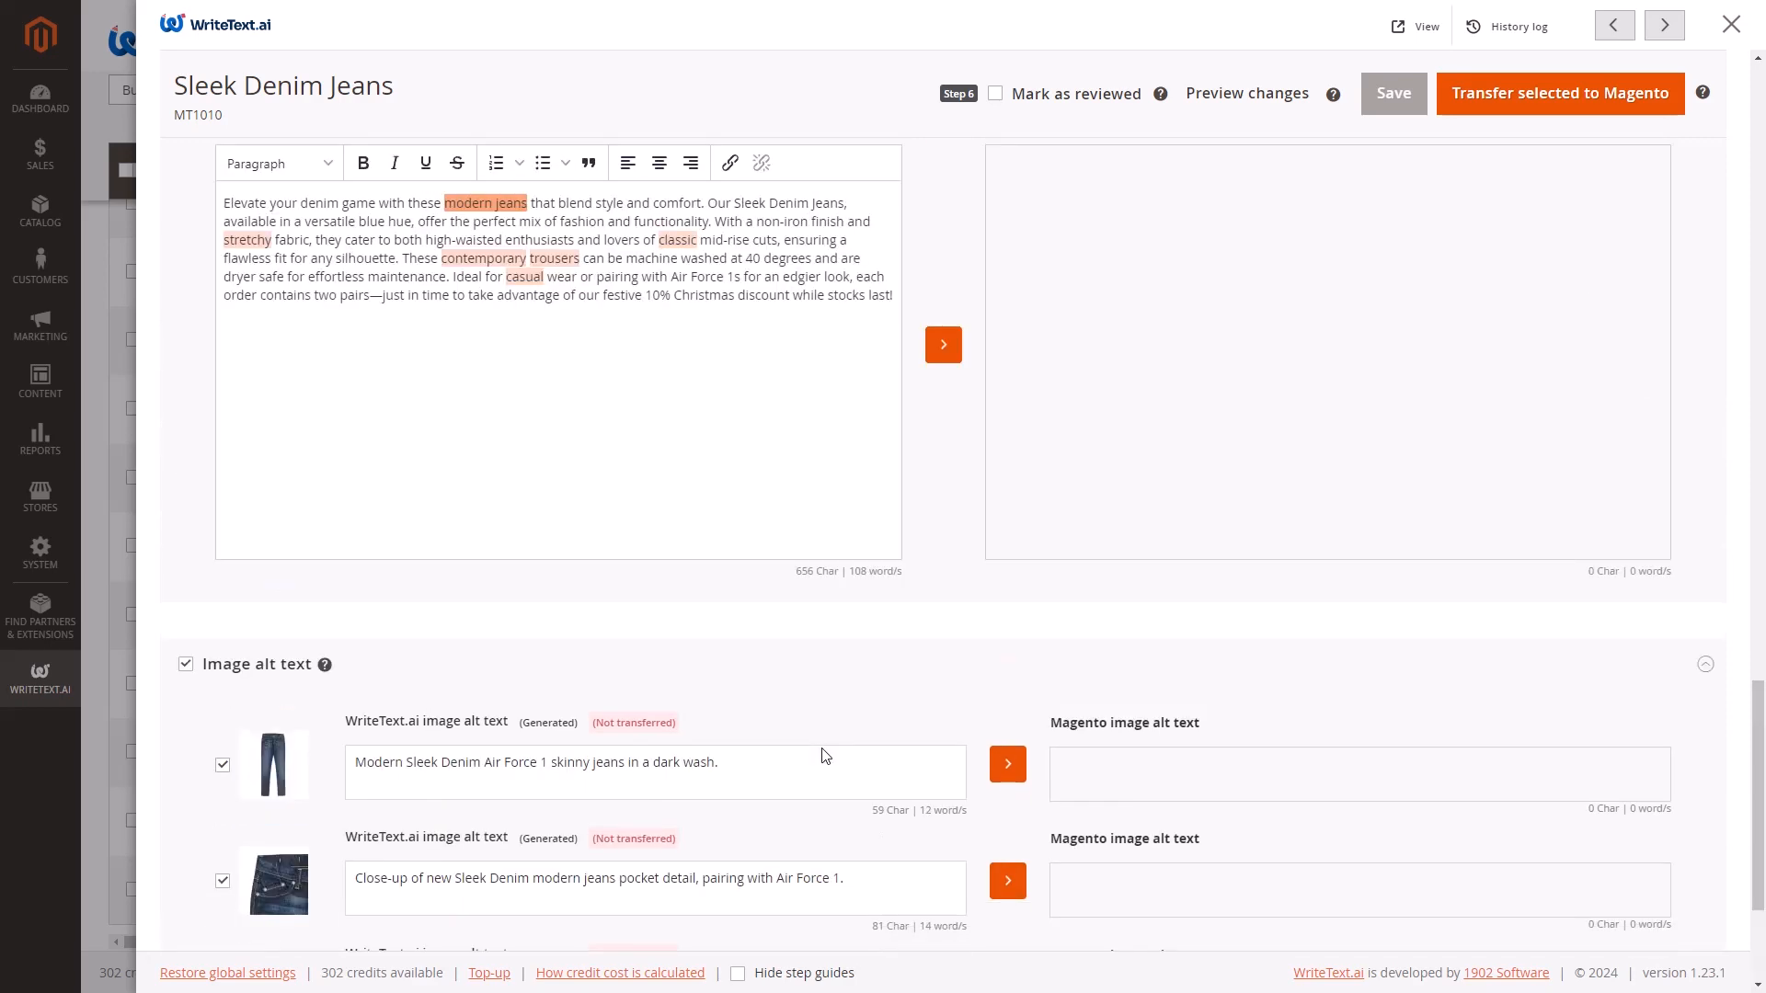
pyautogui.scroll(6, 823, 749)
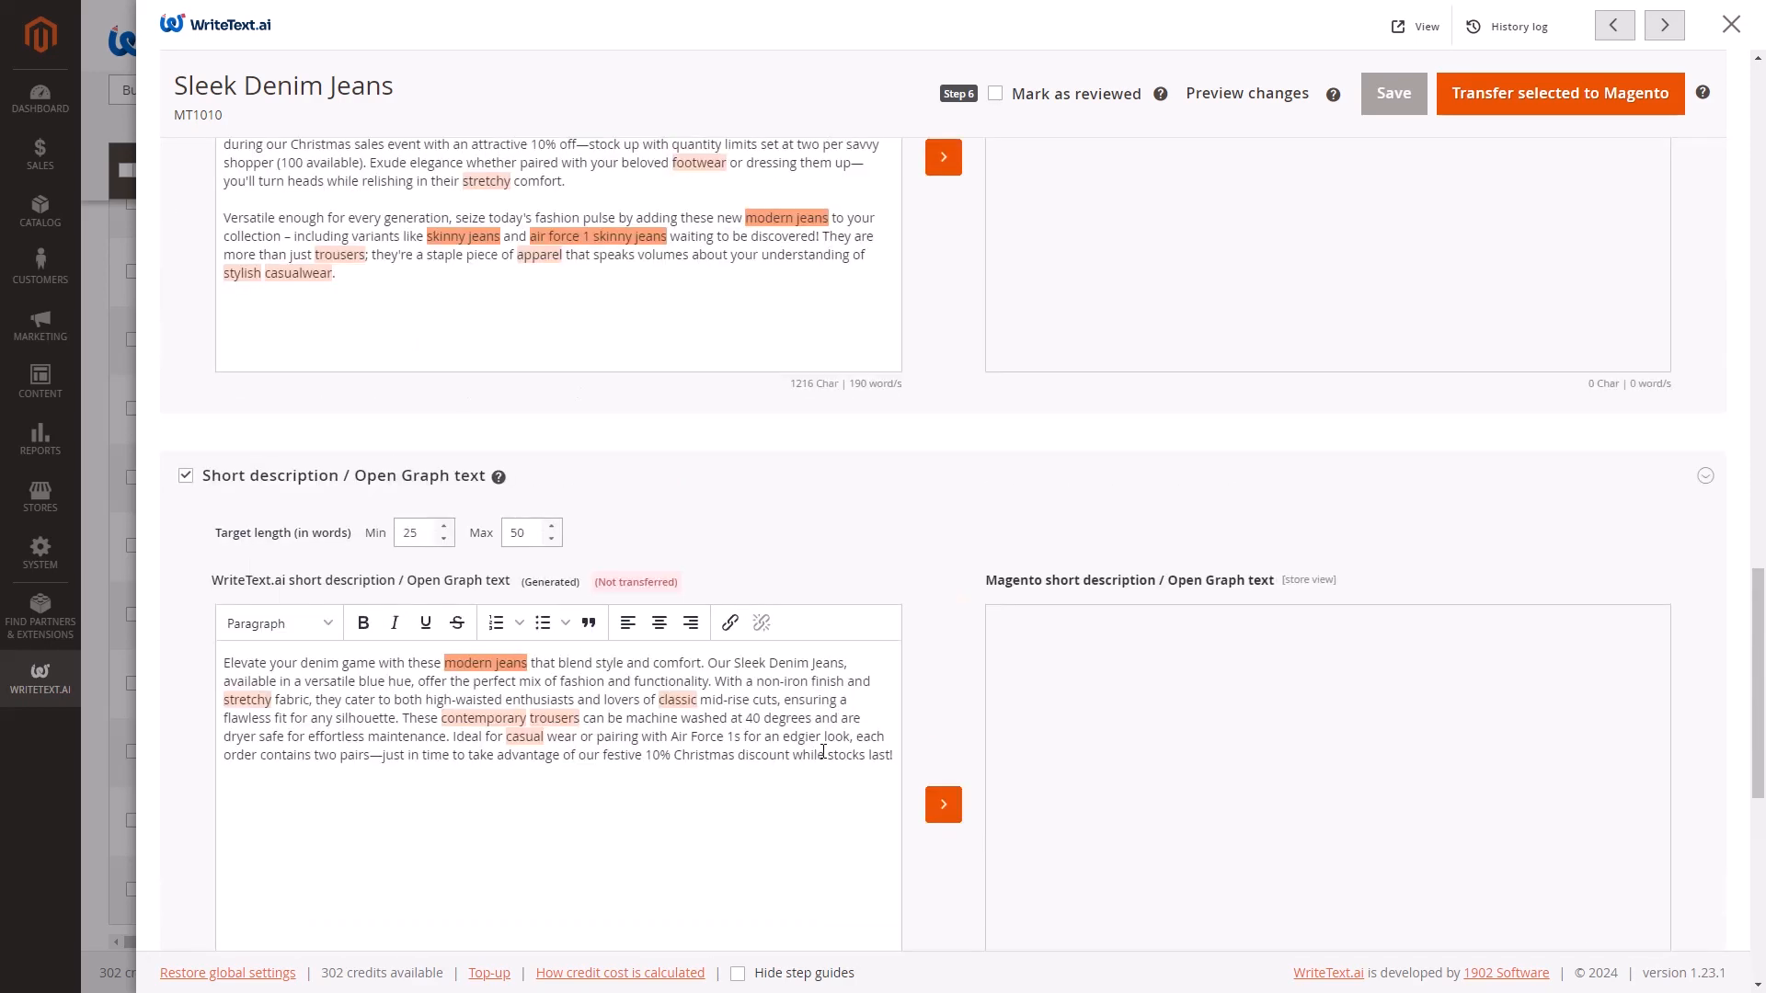
pyautogui.scroll(7, 823, 751)
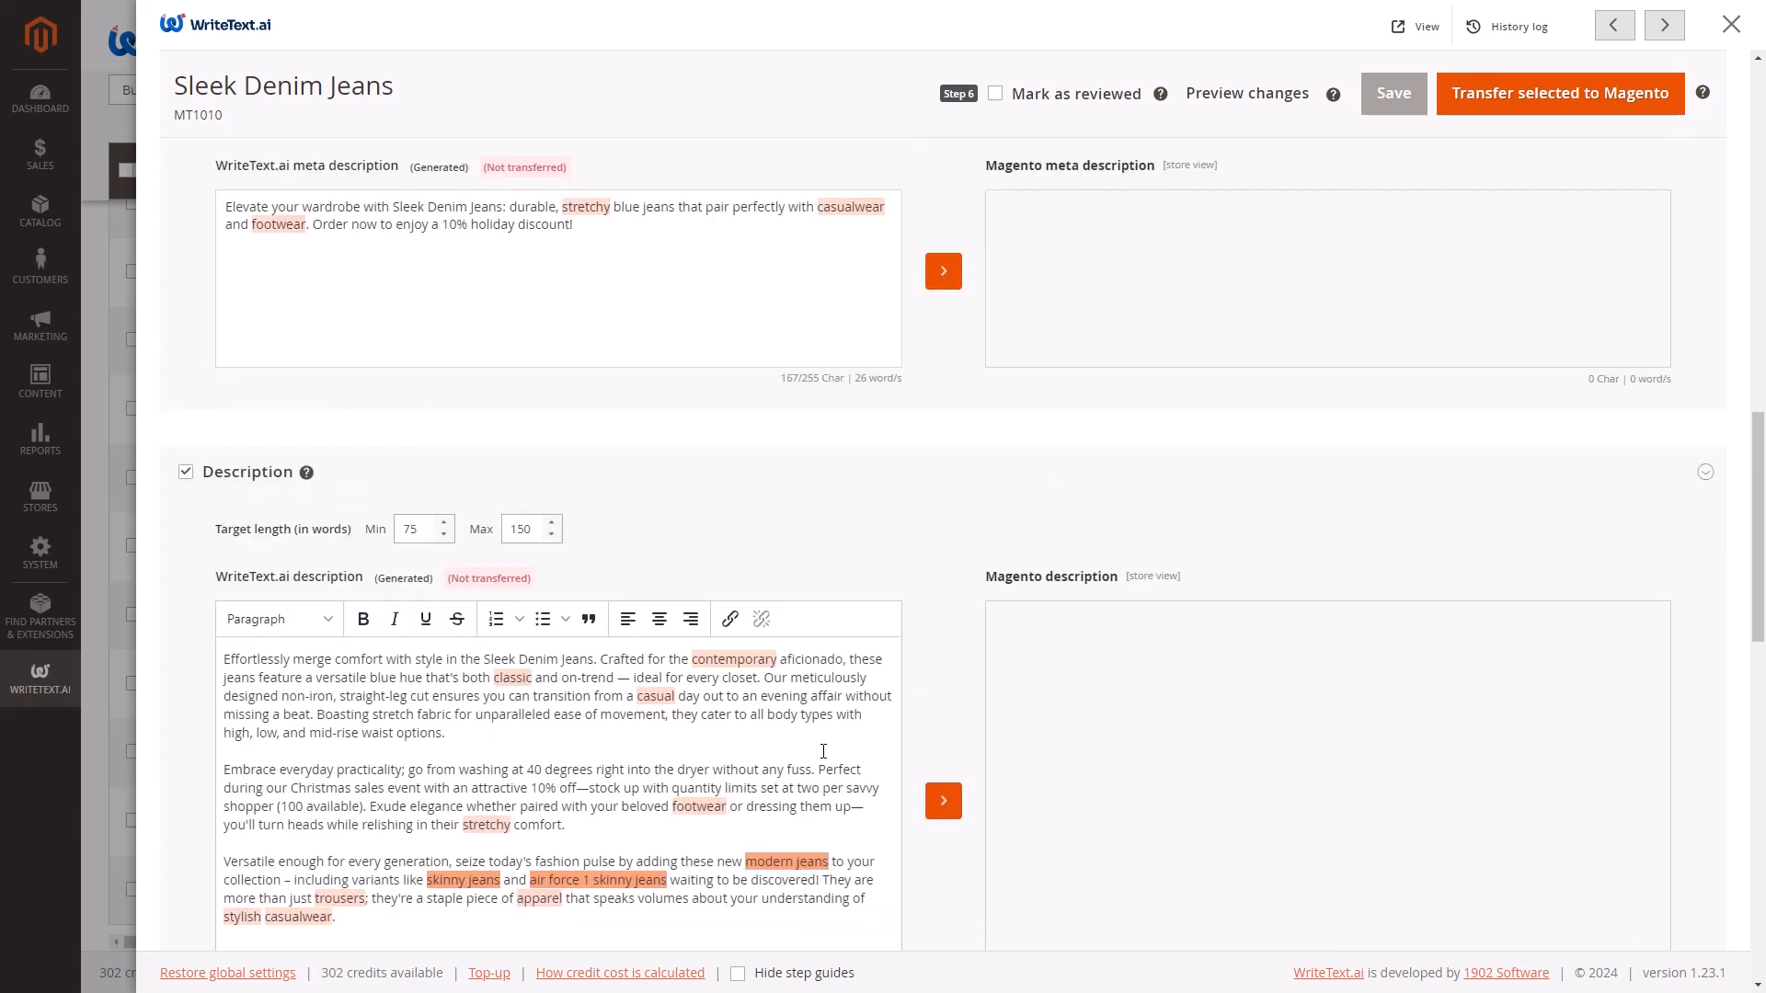
pyautogui.scroll(1, 824, 751)
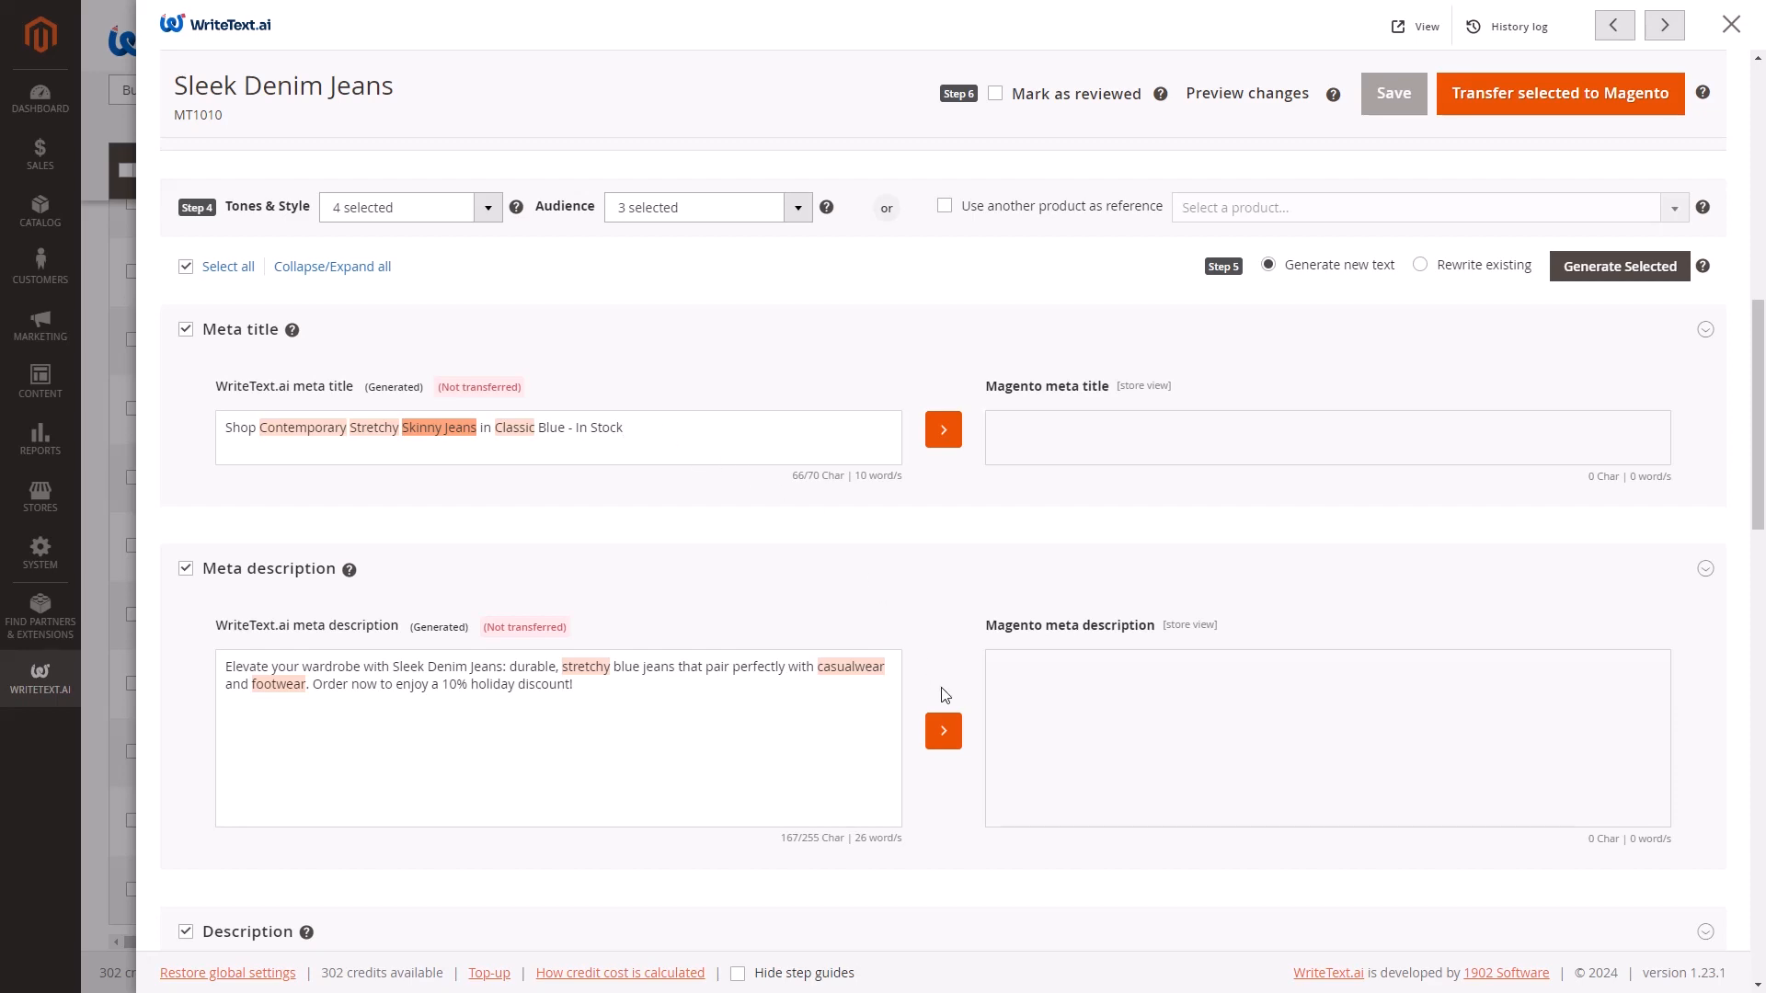
pyautogui.scroll(-4, 958, 721)
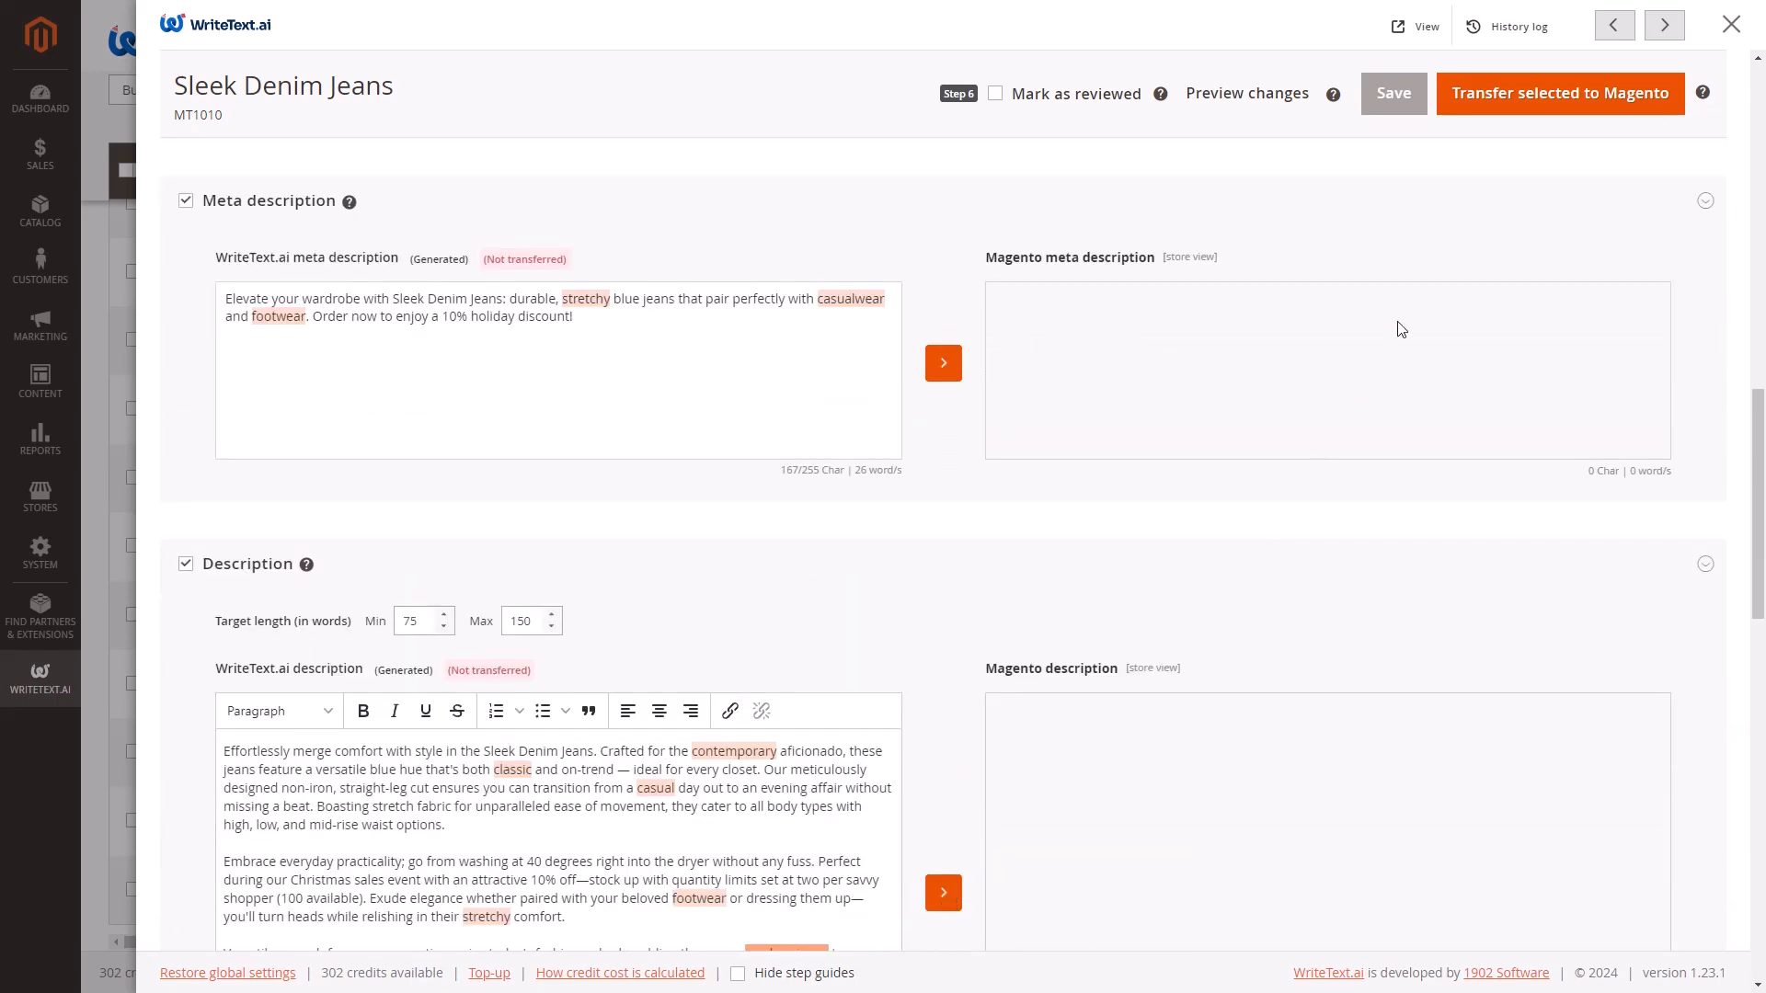
# Transfer the selected generated texts to Magento for all store views.
pyautogui.click(1515, 101)
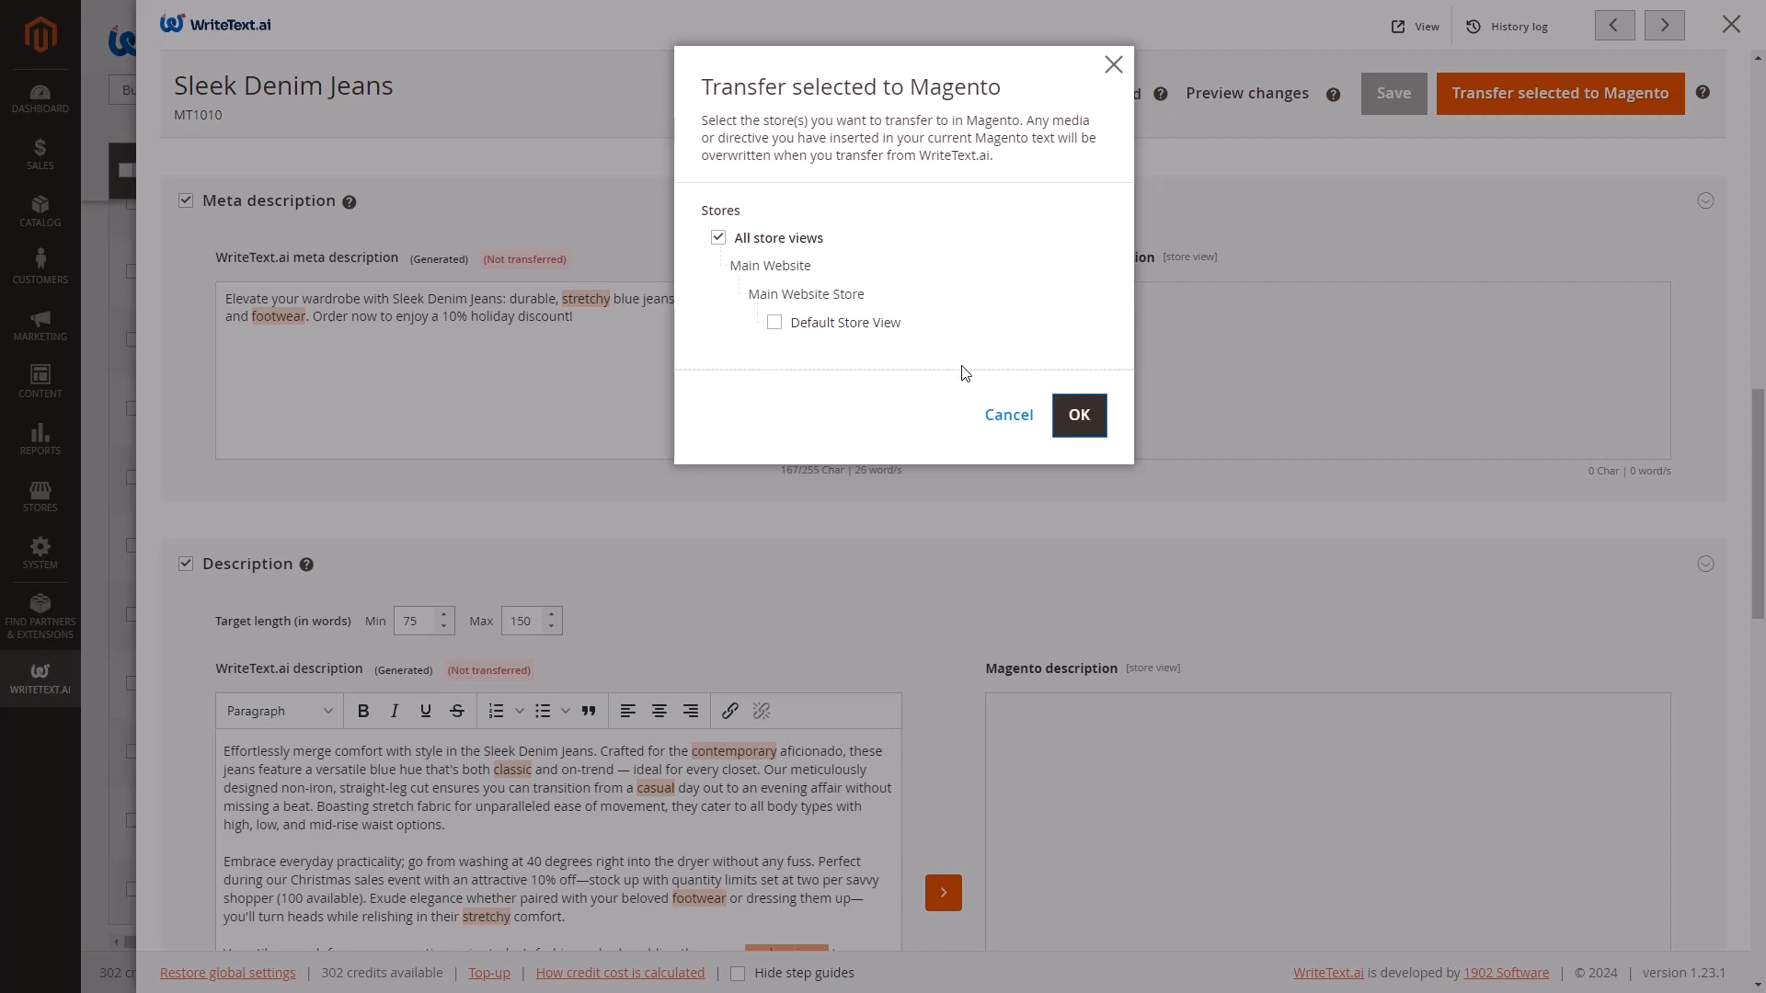
pyautogui.click(1075, 421)
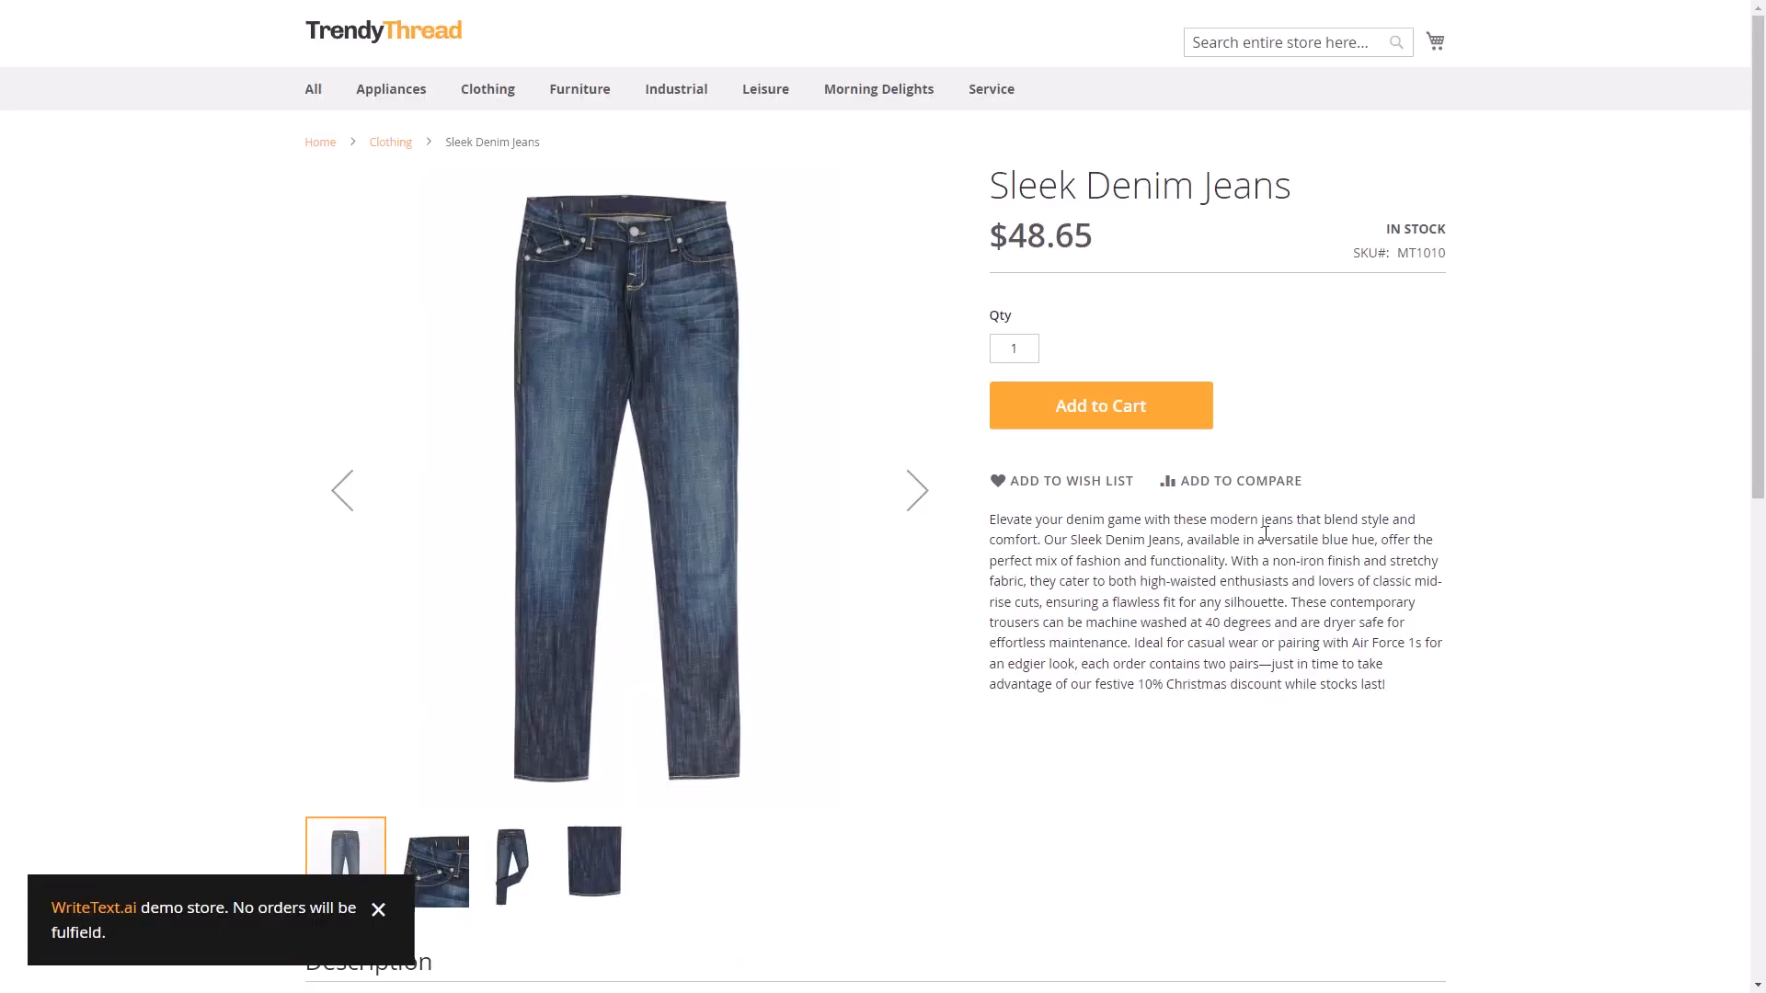
# Examine the short description and description on the Sleek Denim Jeans storefront page.
pyautogui.scroll(-6, 1286, 641)
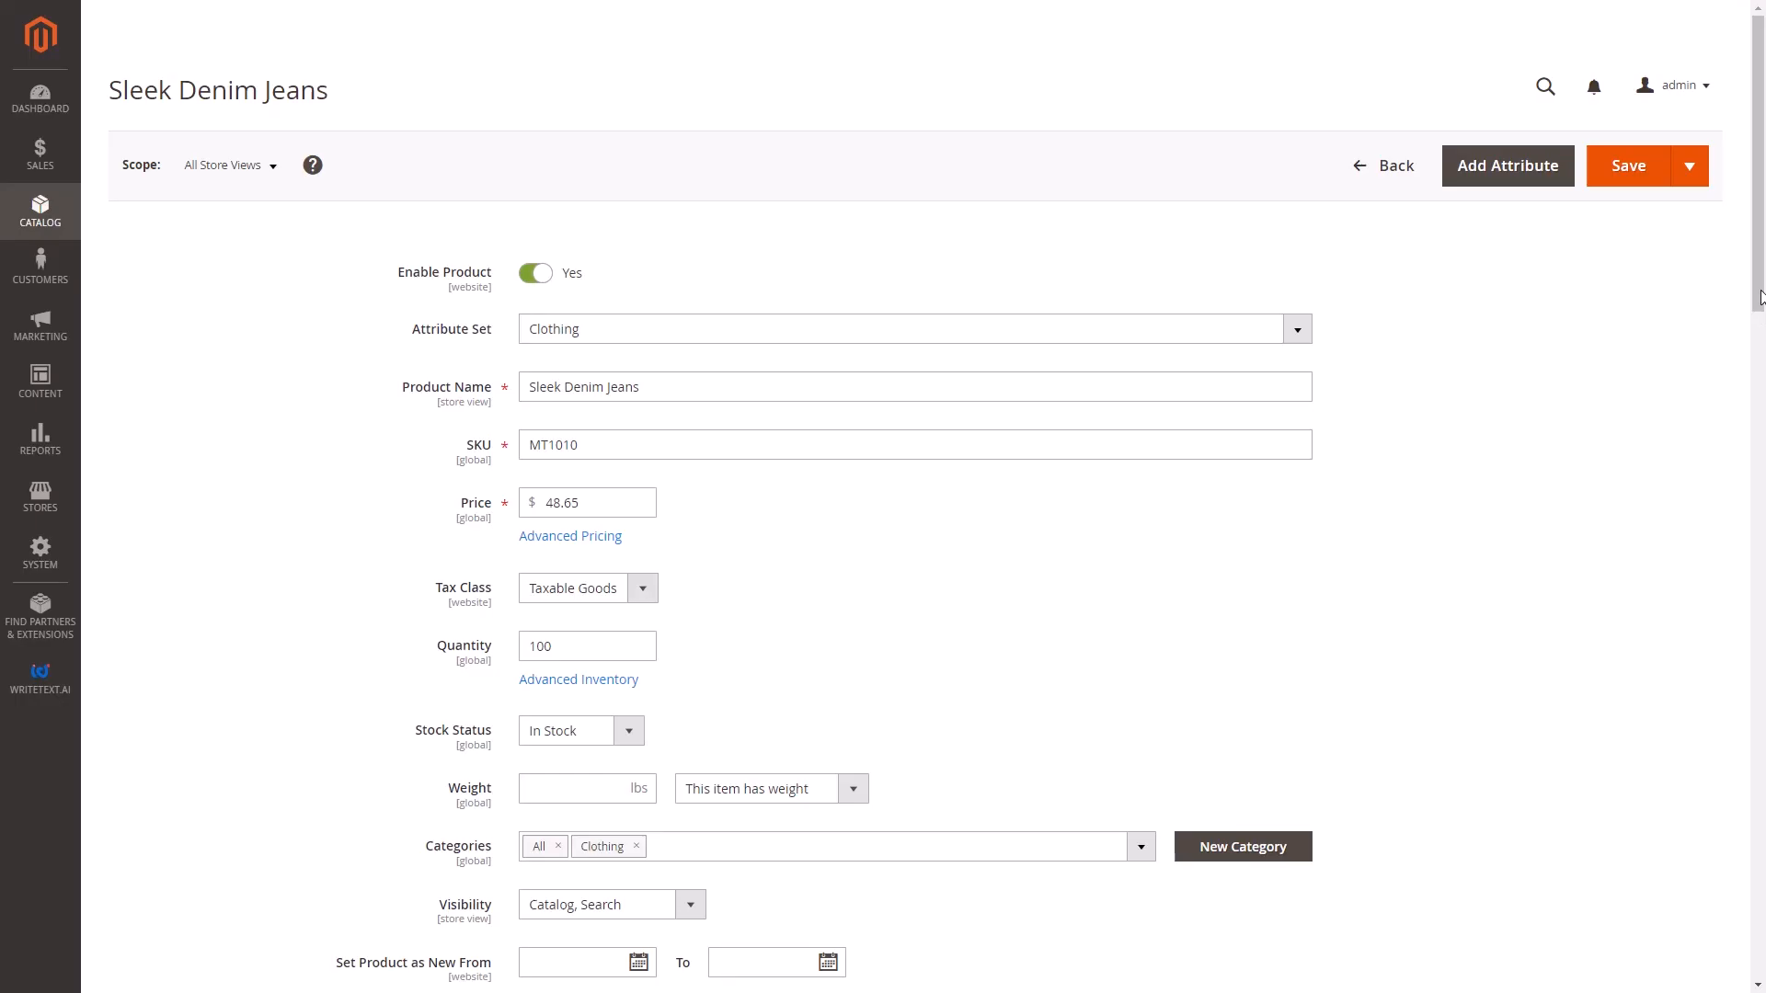
pyautogui.scroll(-5, 1752, 492)
pyautogui.scroll(-12, 1752, 492)
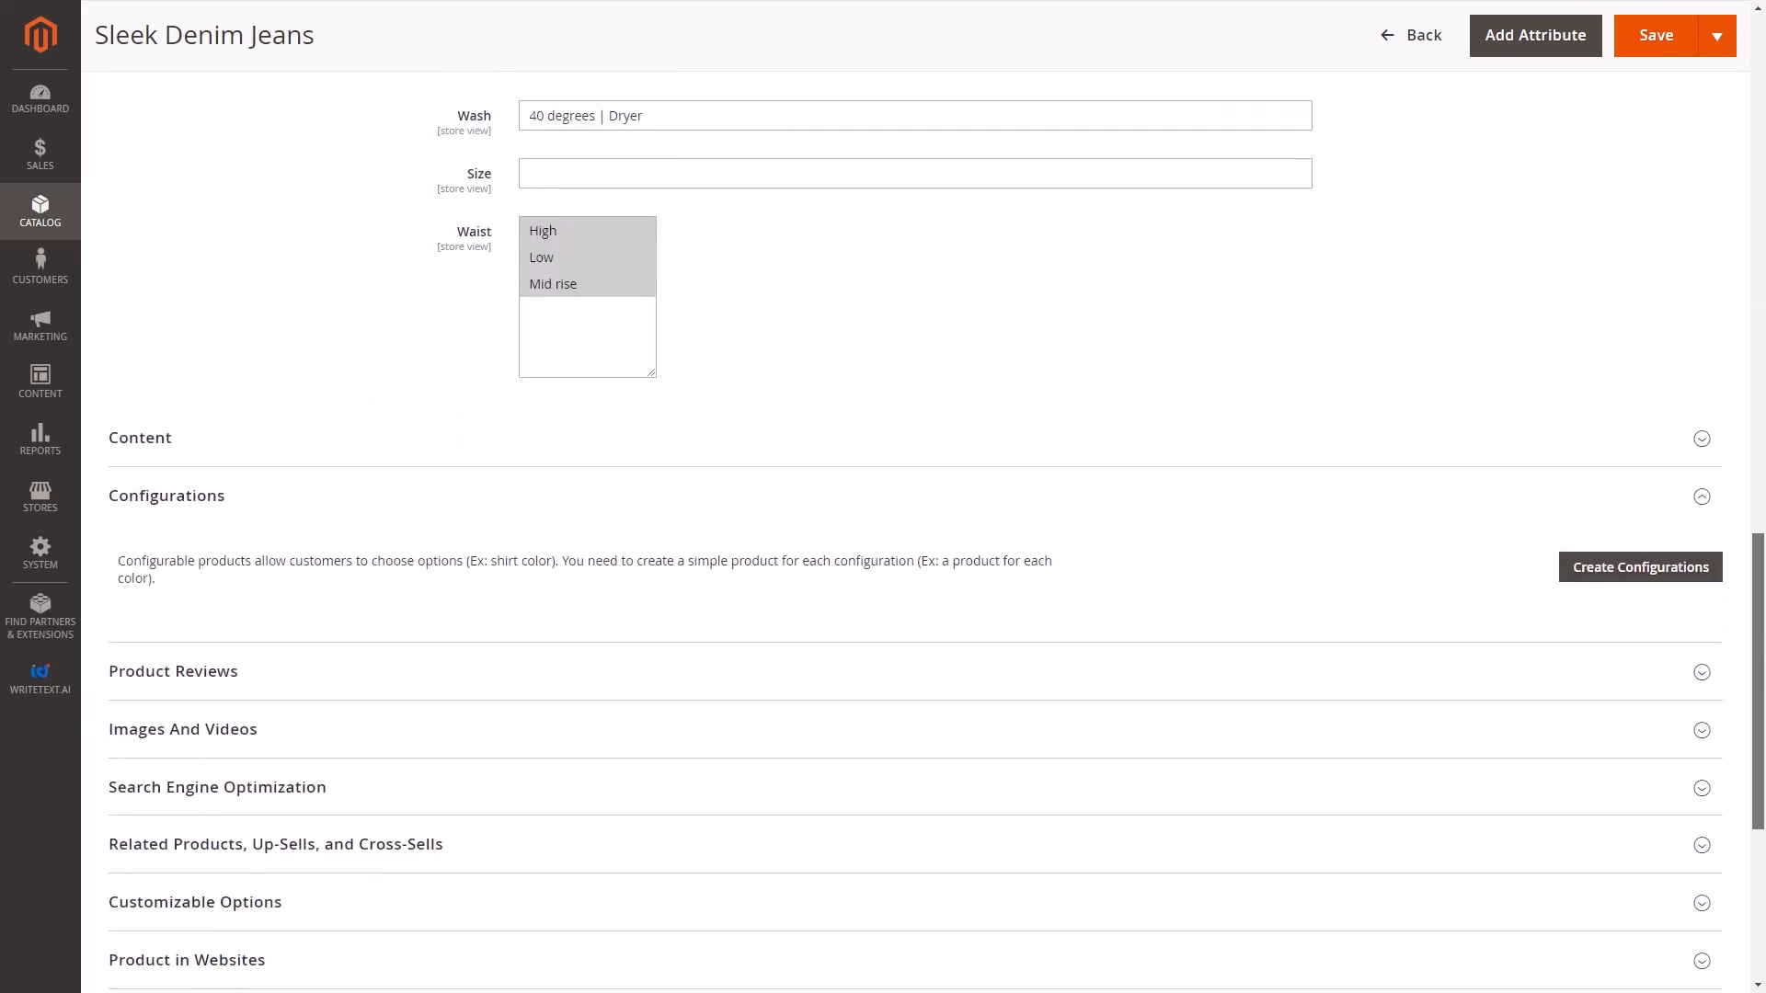
# Expand the product's Content section in the Magento admin and check its short description and description.
pyautogui.click(1702, 439)
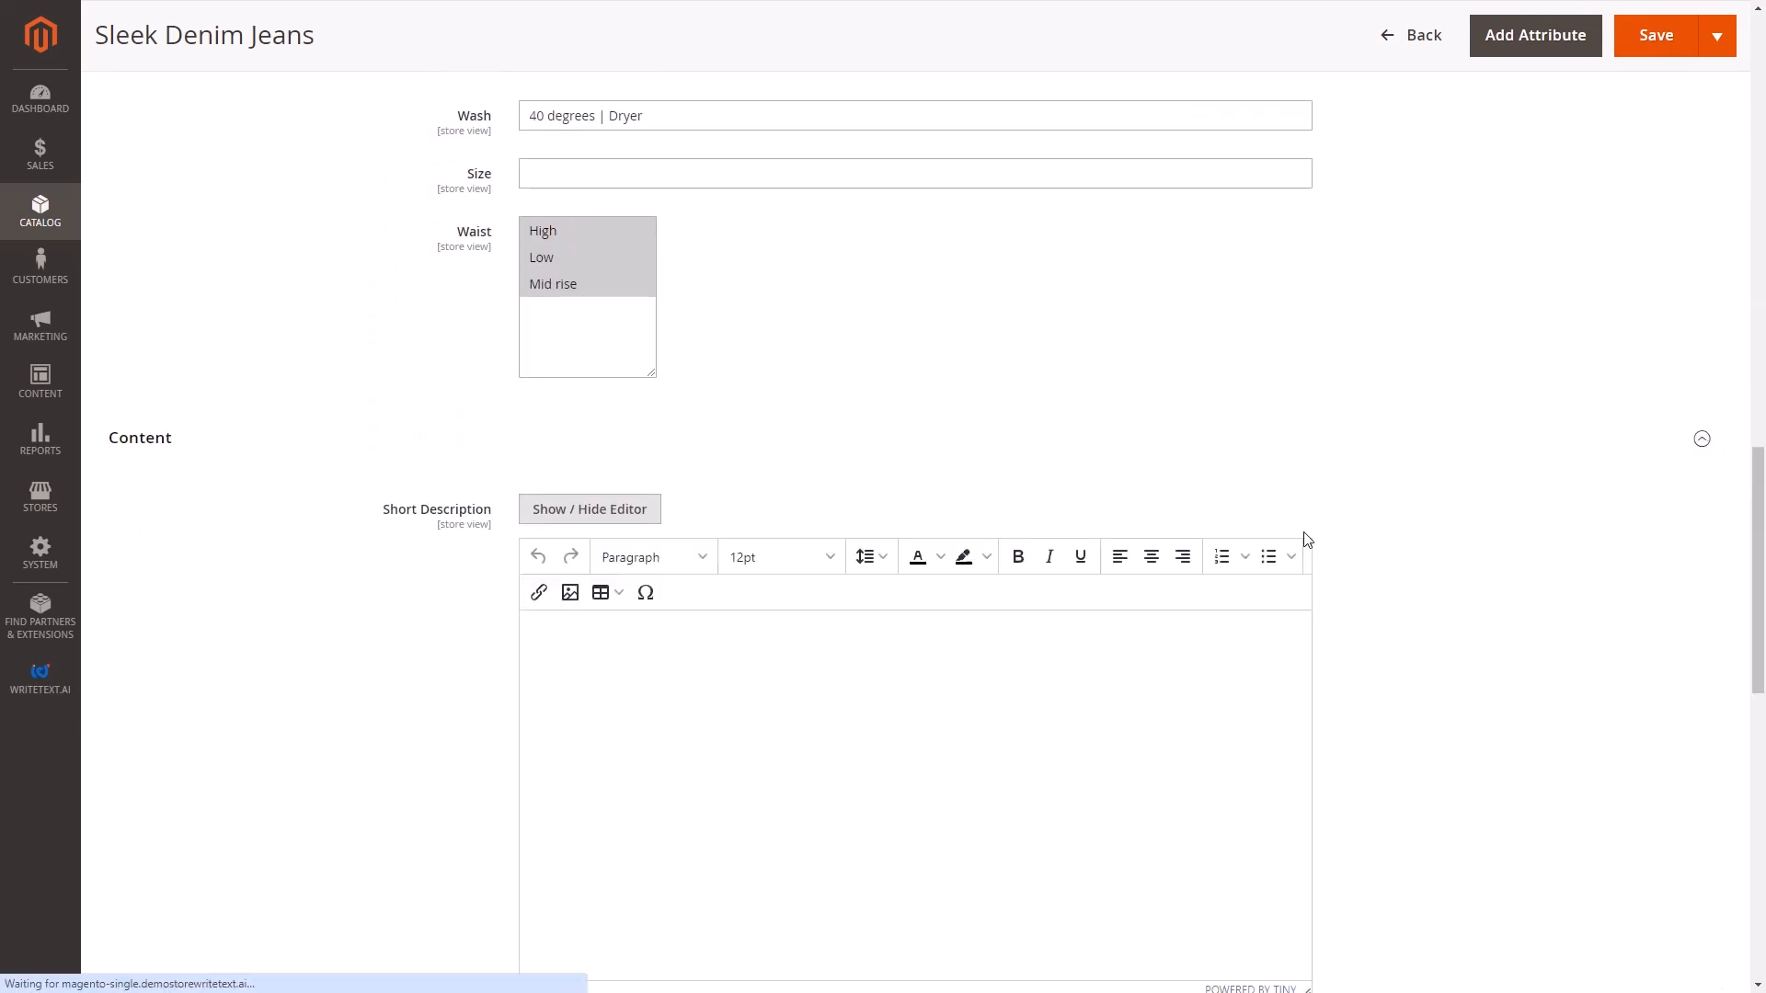
pyautogui.scroll(-3, 857, 659)
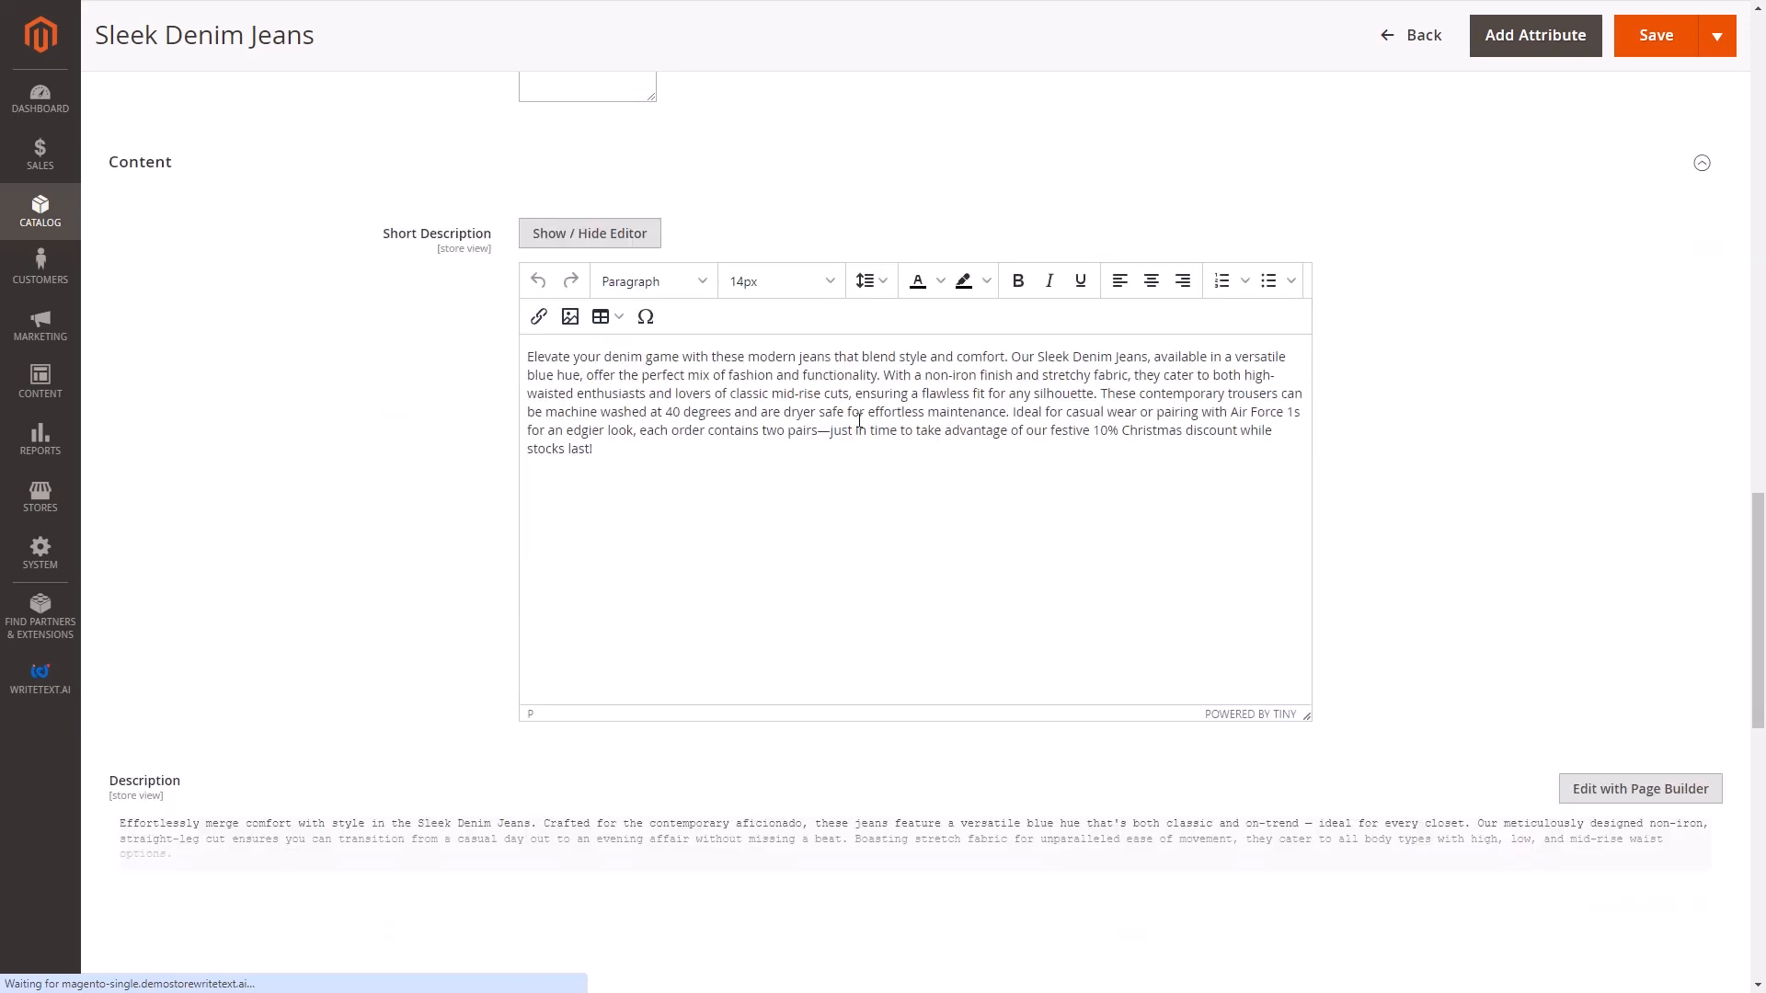